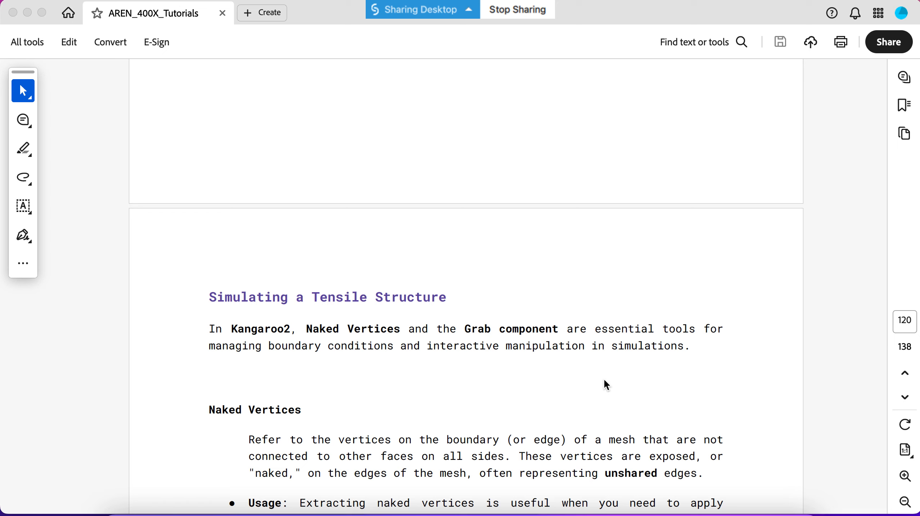
# Switch from the tensile-structure tutorial PDF to Grasshopper and place a Mesh Plane component on the empty canvas.
pyautogui.scroll(-20, 605, 381)
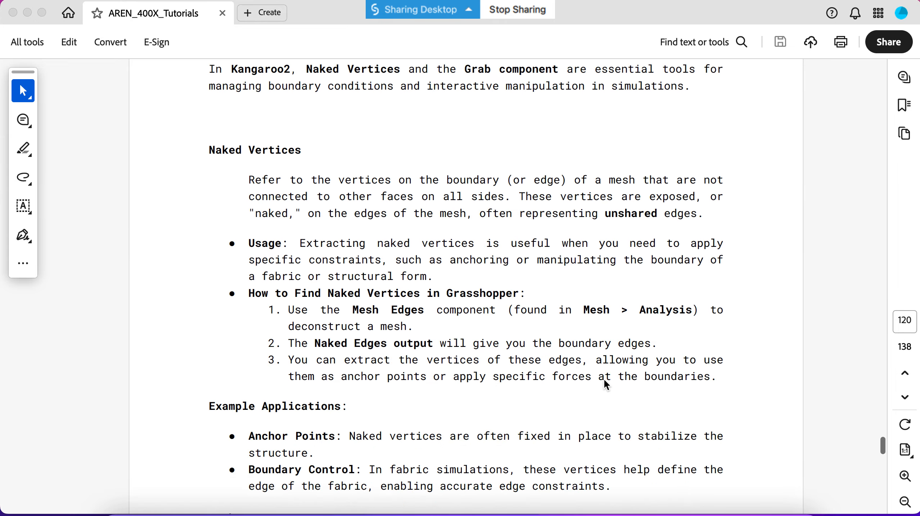
pyautogui.scroll(-10, 605, 378)
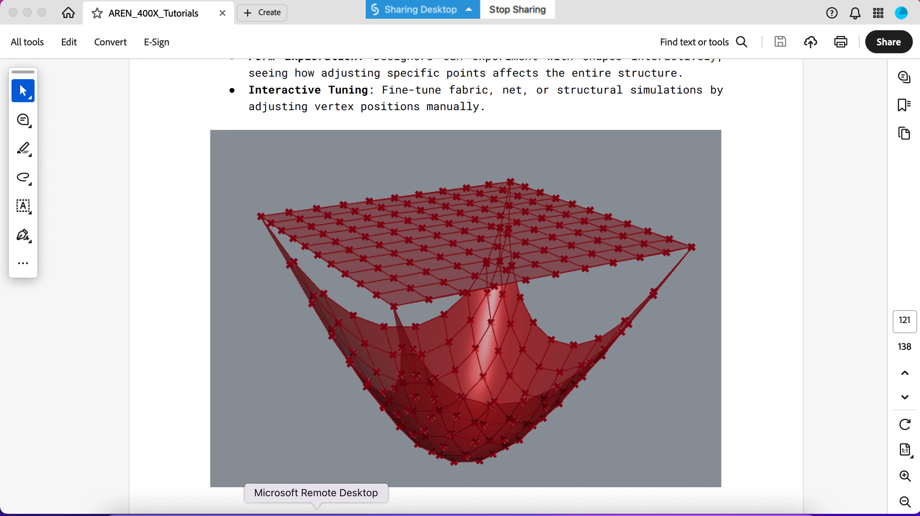
pyautogui.click(345, 509)
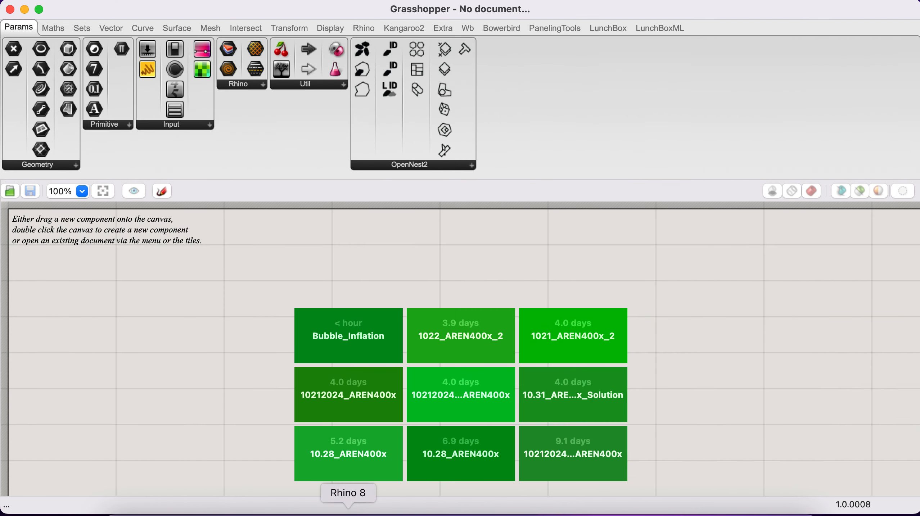
pyautogui.doubleClick(117, 308)
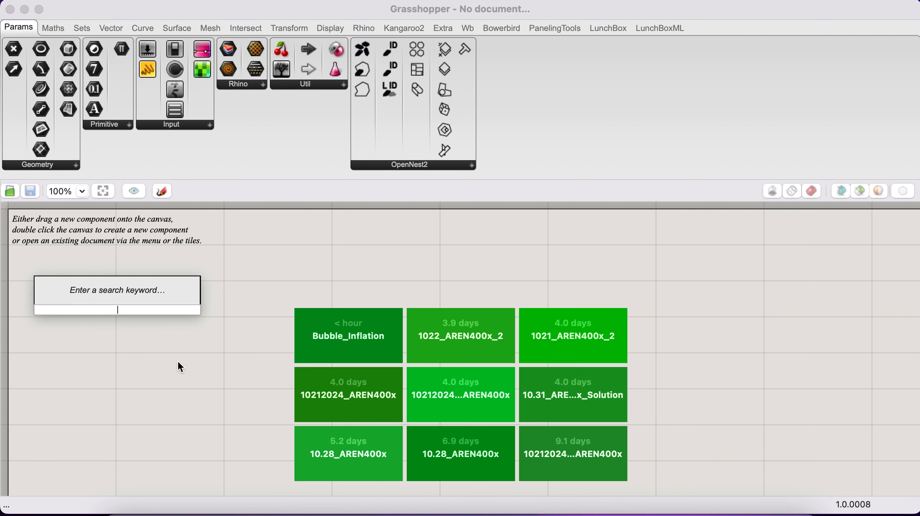
pyautogui.write('m')
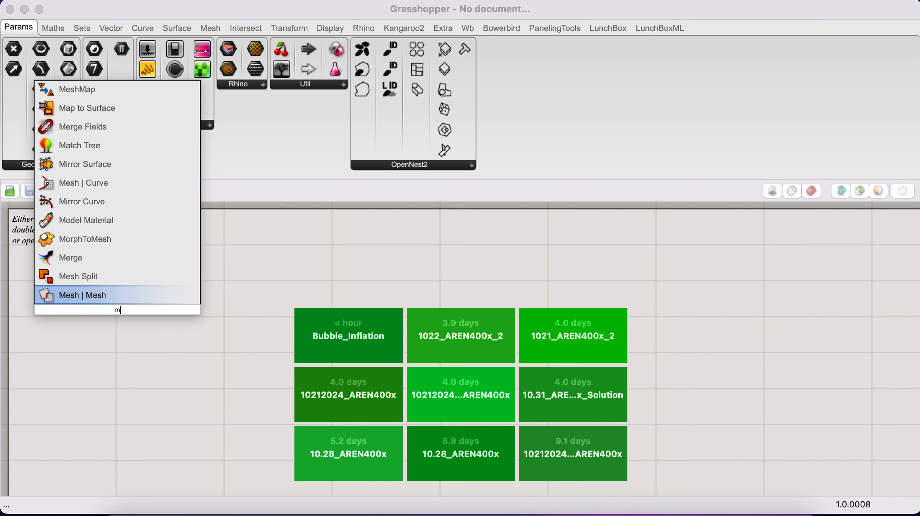
pyautogui.write('esh')
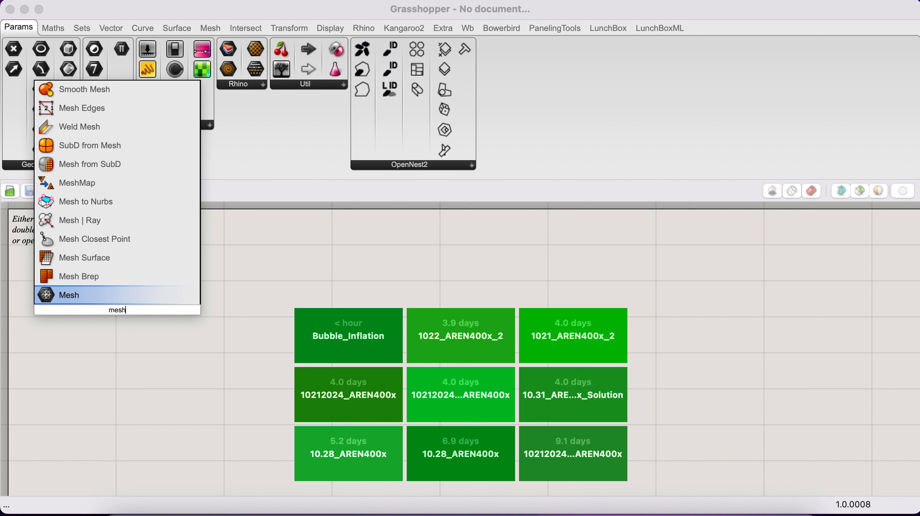
pyautogui.write(' pl')
pyautogui.press('Up')
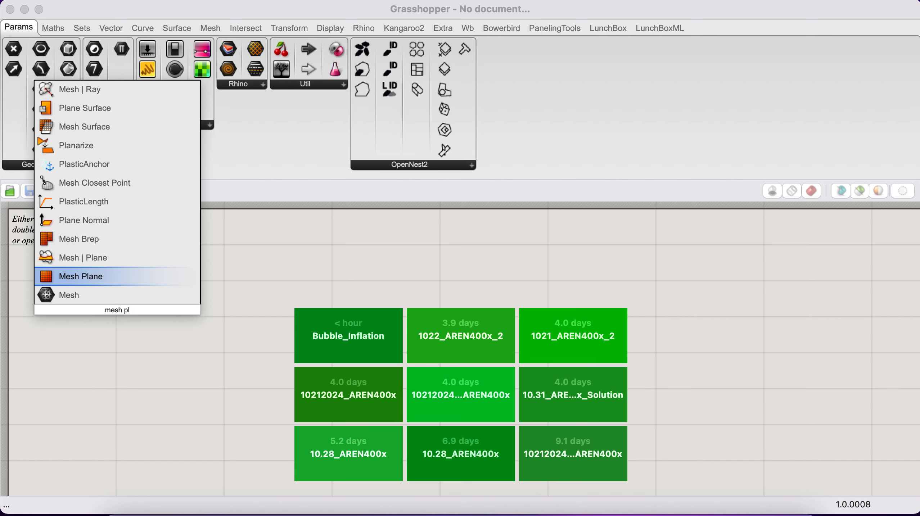
pyautogui.press('Return')
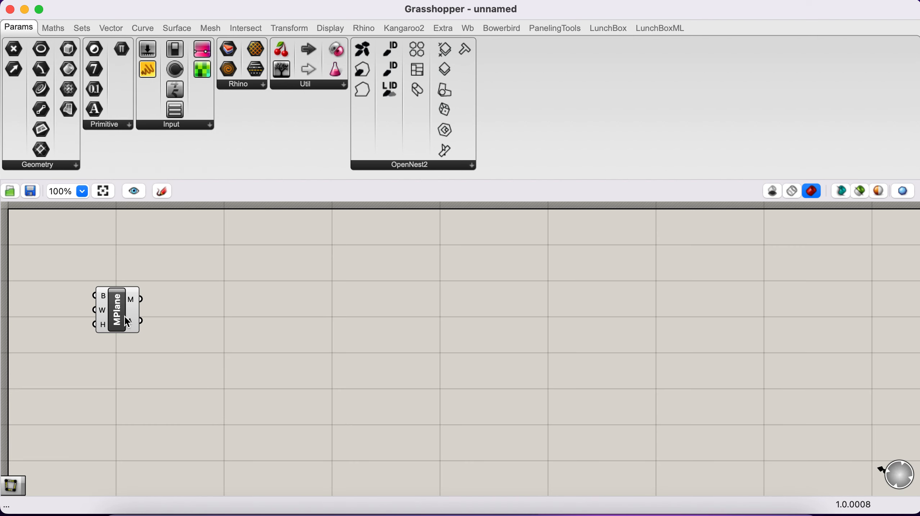
# Reposition the Mesh Plane component lower on the canvas, leaving free space beside it.
pyautogui.moveTo(127, 320); pyautogui.dragTo(171, 309)
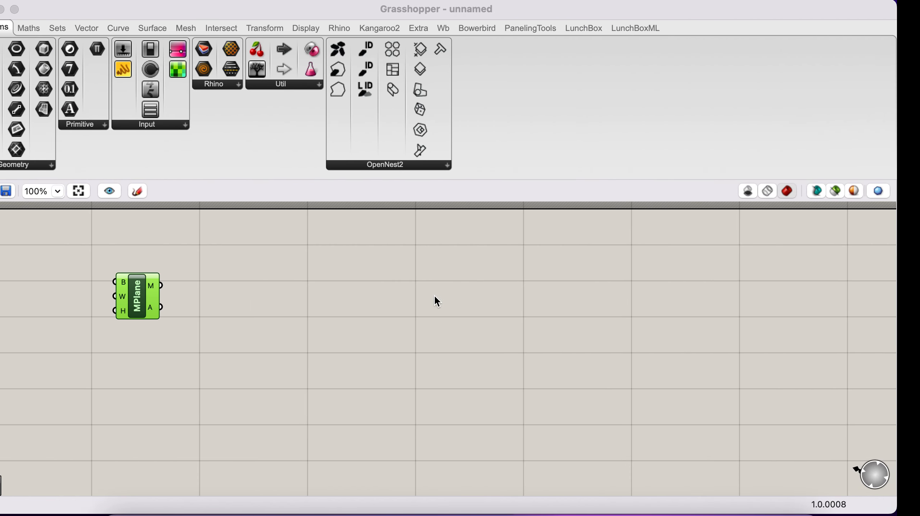
pyautogui.hscroll(2, 261, 318)
pyautogui.scroll(2, 261, 318)
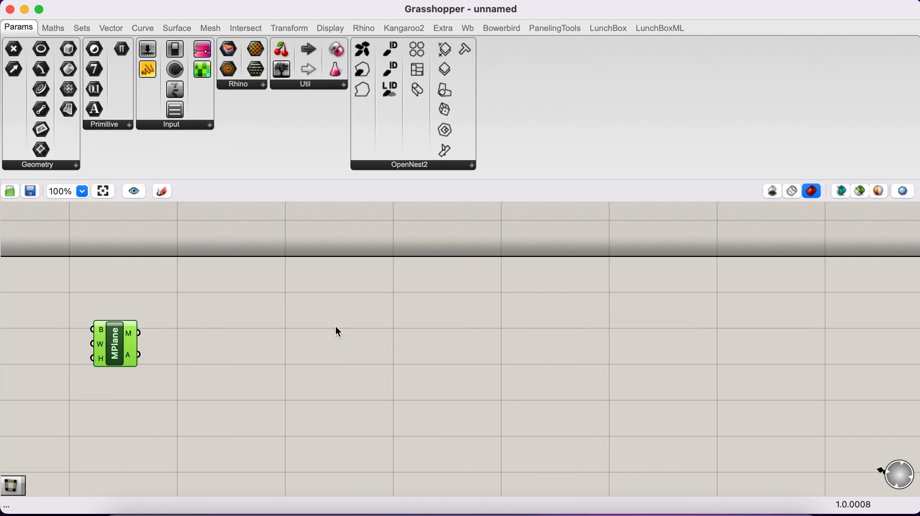
pyautogui.moveTo(335, 327); pyautogui.dragTo(329, 334, button='right')
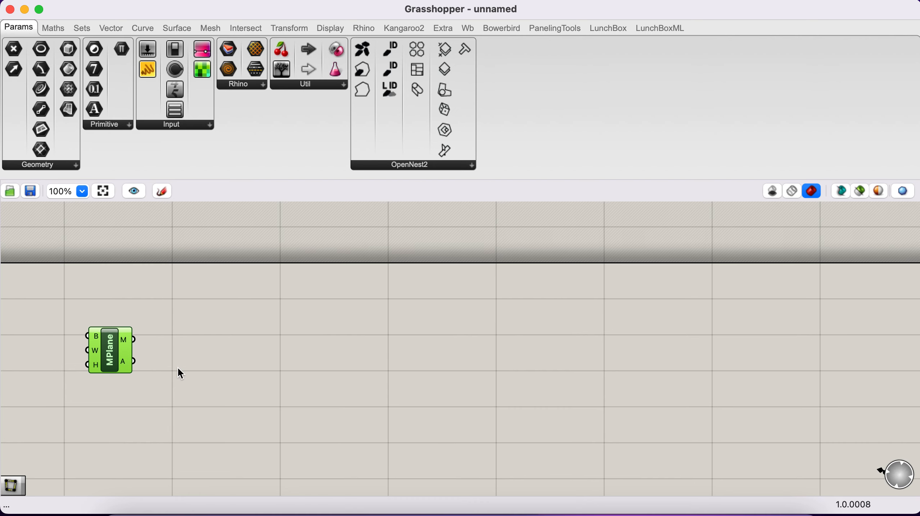
pyautogui.moveTo(114, 355); pyautogui.dragTo(111, 390)
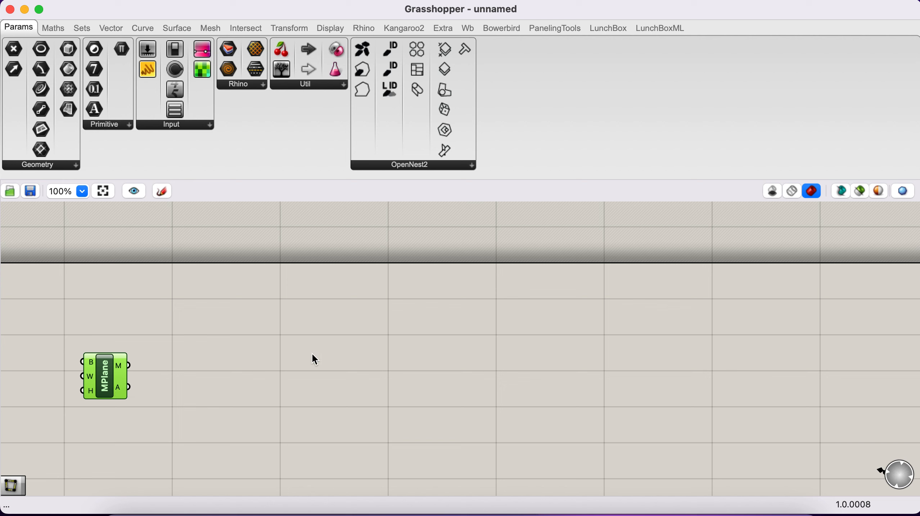
# Add a Weaverbird's Mesh Edges component above the Mesh Plane component and connect Mesh Plane's M output to its G input.
pyautogui.doubleClick(289, 335)
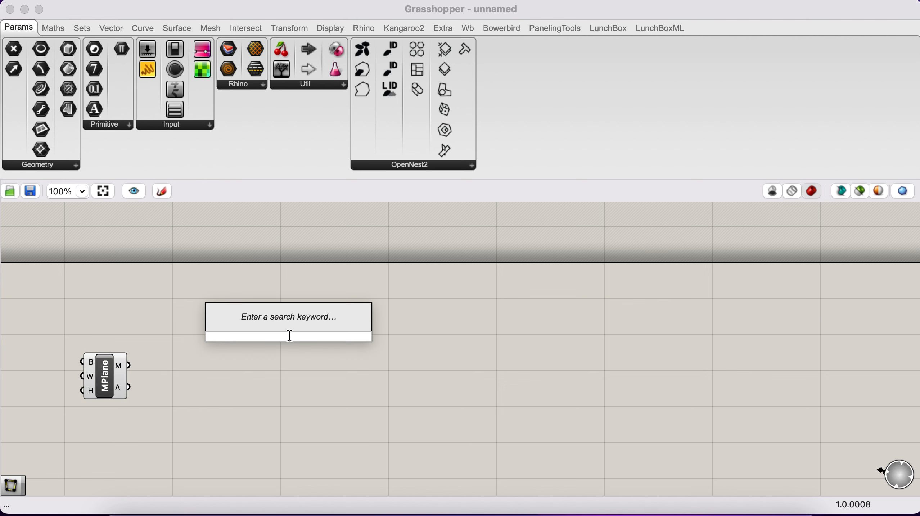
pyautogui.write('wb')
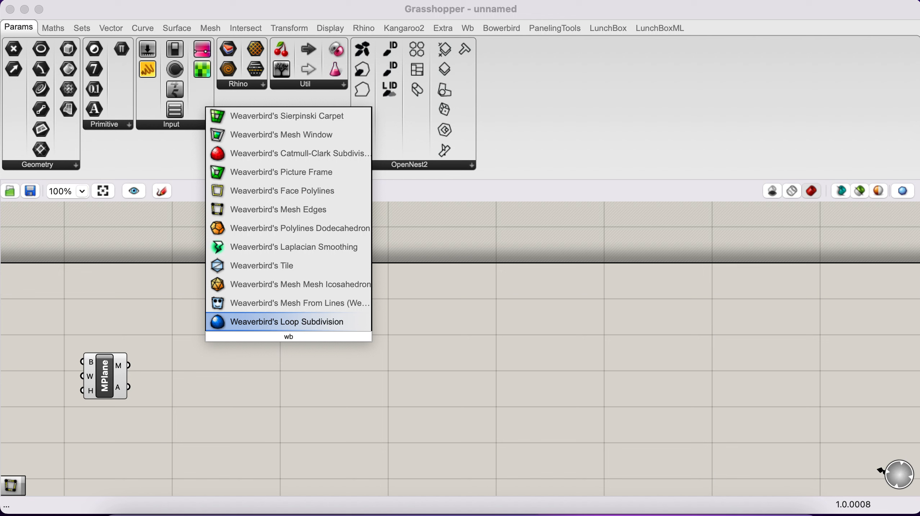
pyautogui.write(' ed')
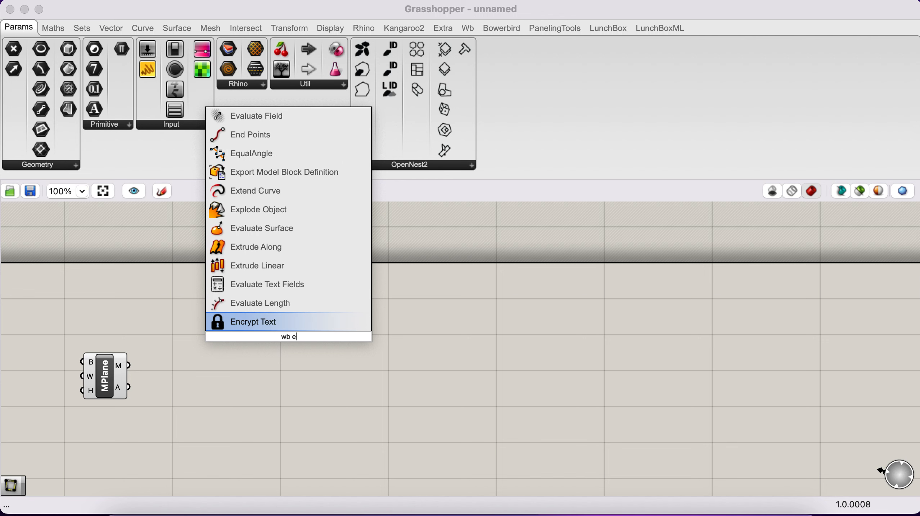
pyautogui.press('BackSpace')
pyautogui.press('BackSpace')
pyautogui.press('BackSpace')
pyautogui.press('BackSpace')
pyautogui.write('i')
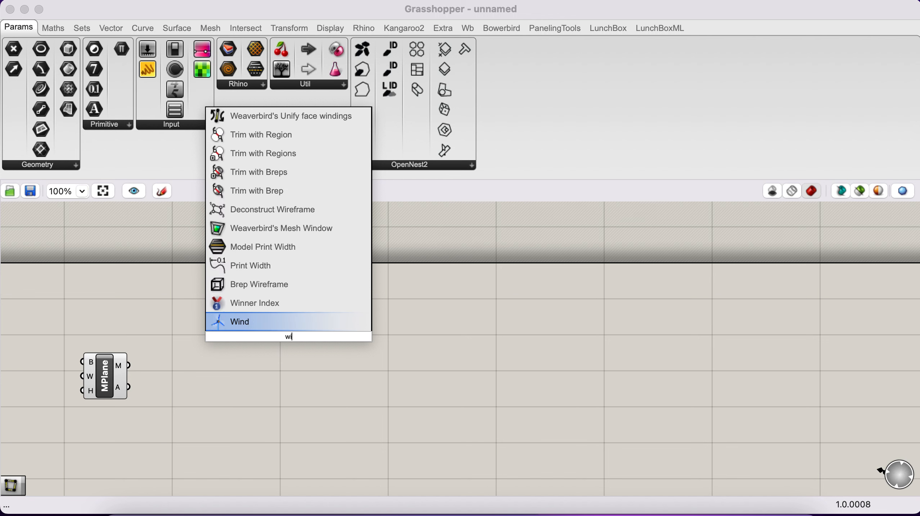
pyautogui.write('ve')
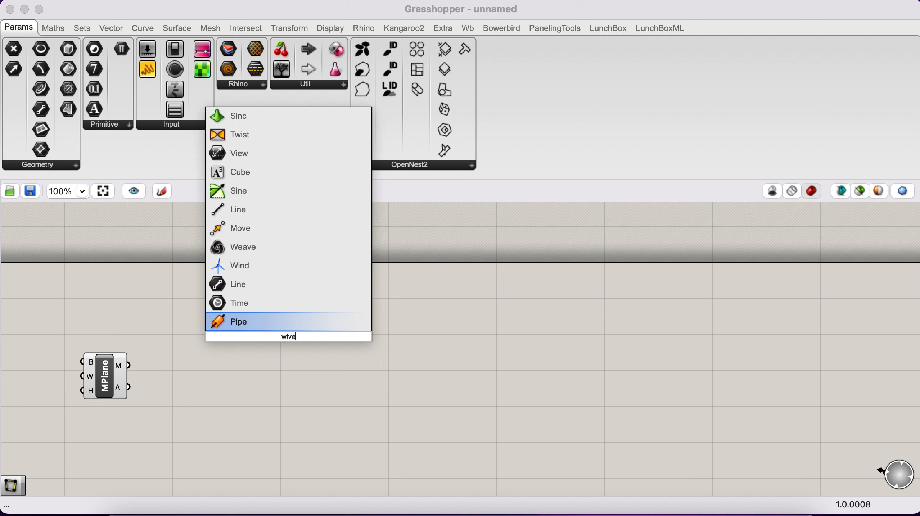
pyautogui.press('BackSpace')
pyautogui.press('BackSpace')
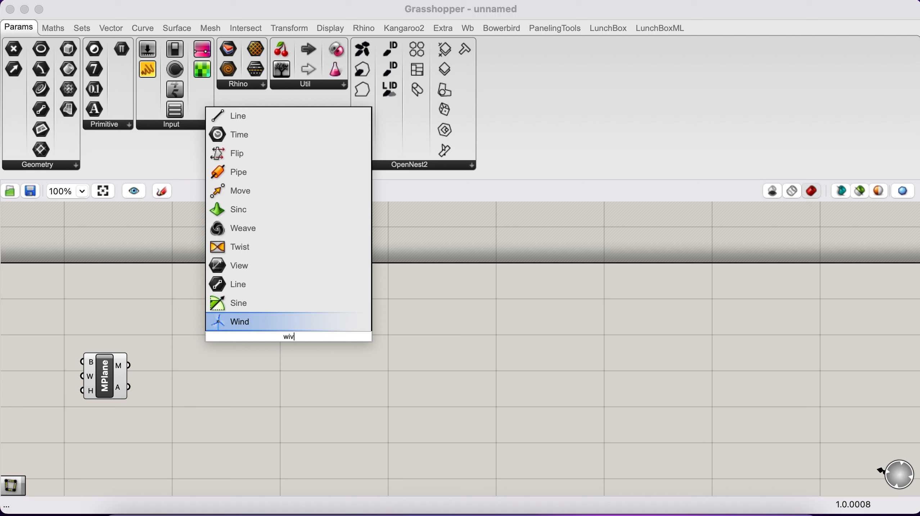
pyautogui.press('BackSpace')
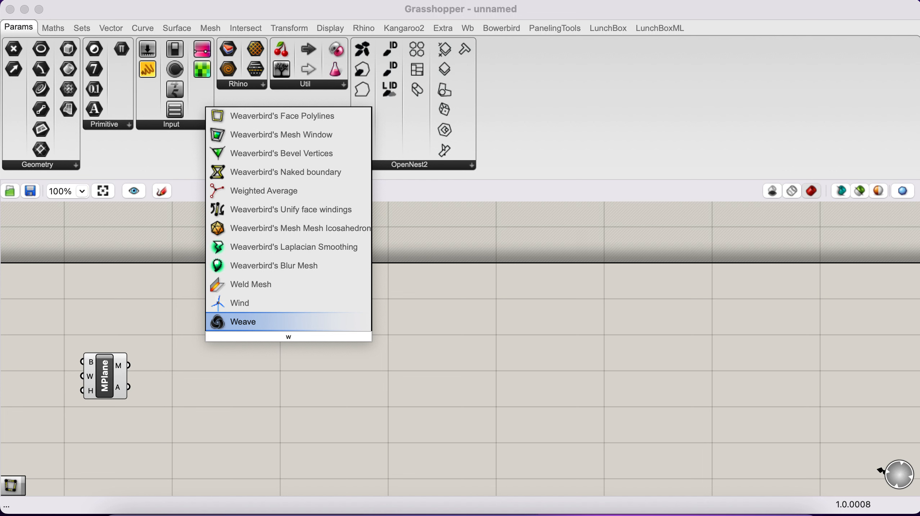
pyautogui.write('ea')
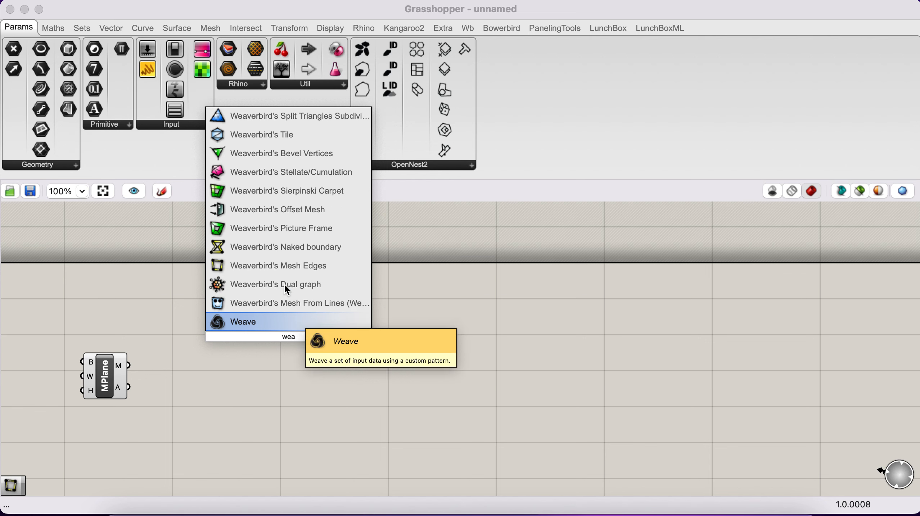
pyautogui.click(278, 268)
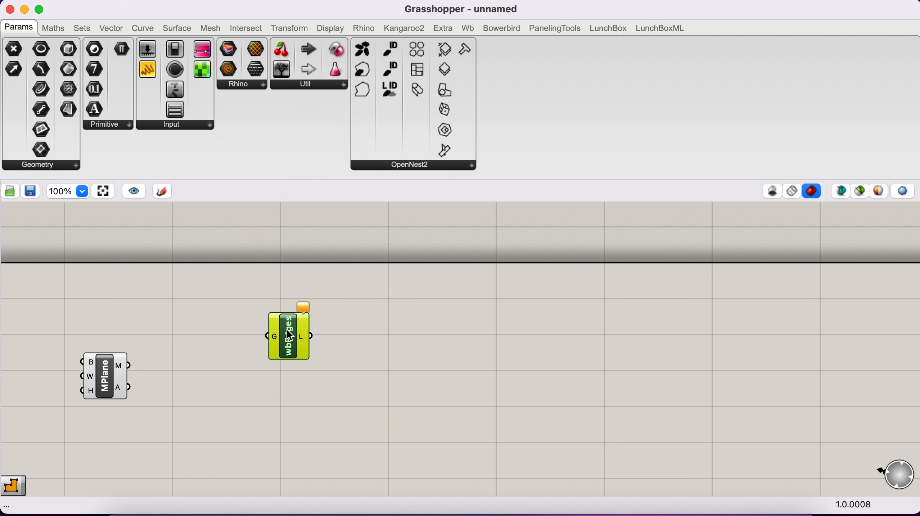
pyautogui.moveTo(287, 330); pyautogui.dragTo(267, 310)
pyautogui.moveTo(130, 367); pyautogui.dragTo(274, 310)
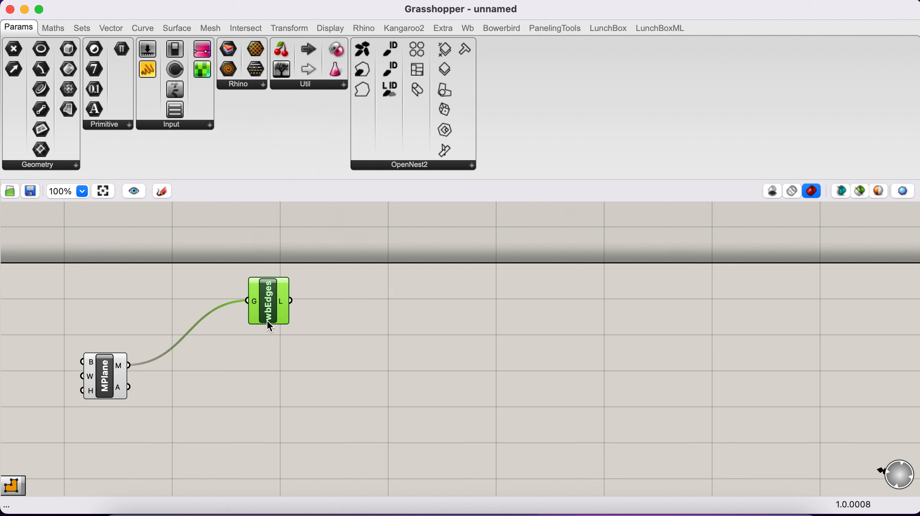
# Place a Kangaroo2 Length(Line) goal on the canvas beyond the Mesh Edges component.
pyautogui.scroll(3, 273, 321)
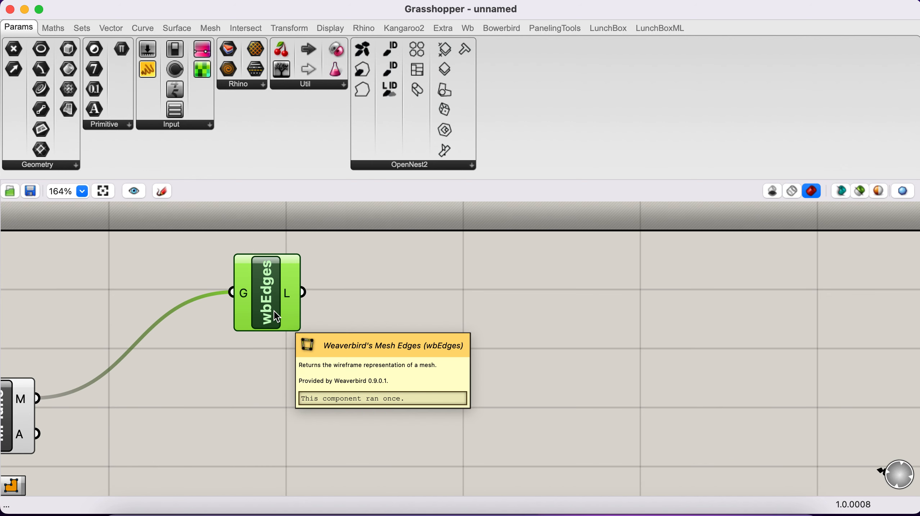
pyautogui.scroll(1, 274, 312)
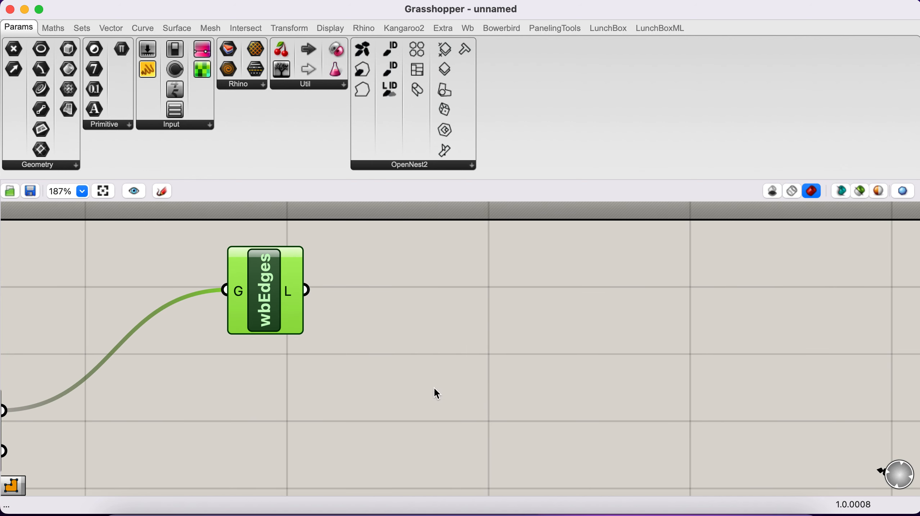
pyautogui.scroll(1, 434, 388)
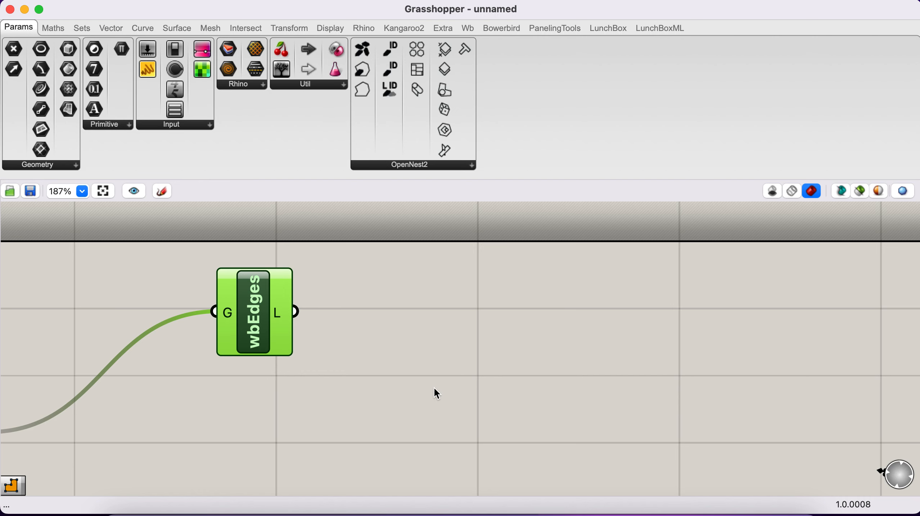
pyautogui.hscroll(-5, 435, 390)
pyautogui.scroll(-2, 435, 389)
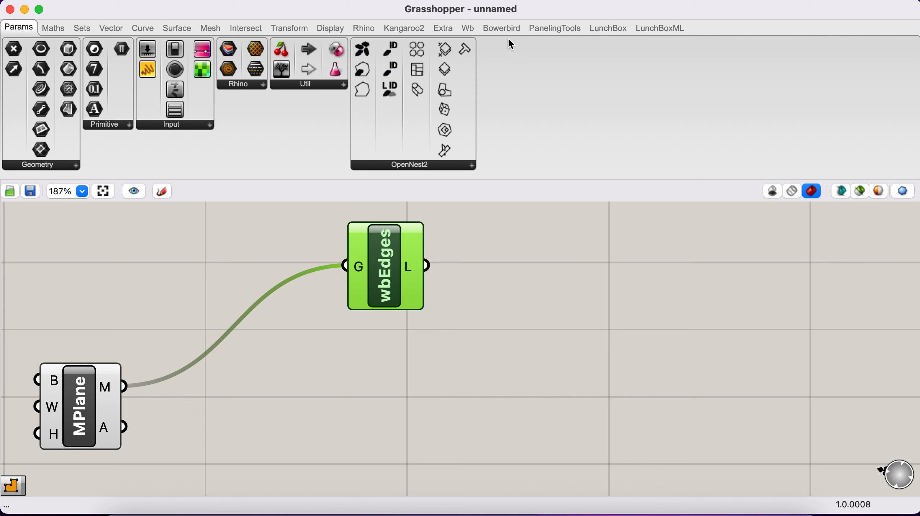
pyautogui.click(398, 24)
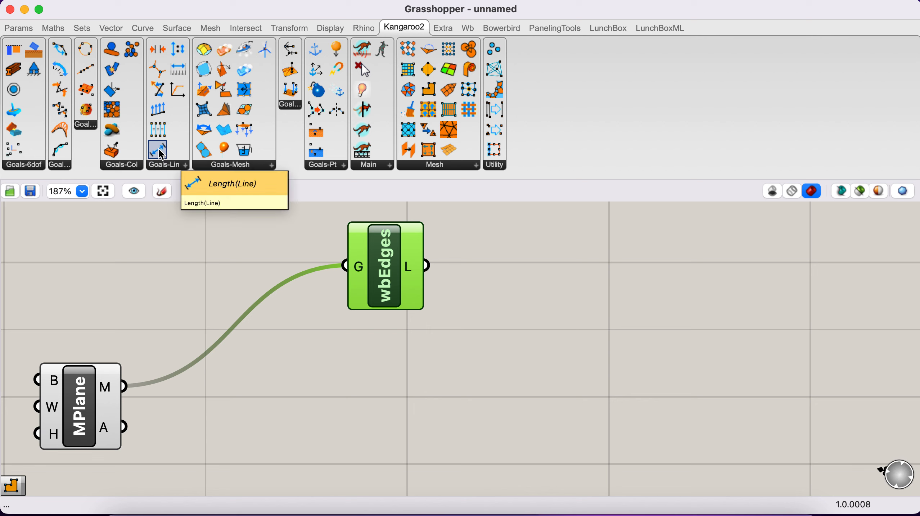
pyautogui.moveTo(159, 149); pyautogui.dragTo(623, 286)
pyautogui.click(635, 275)
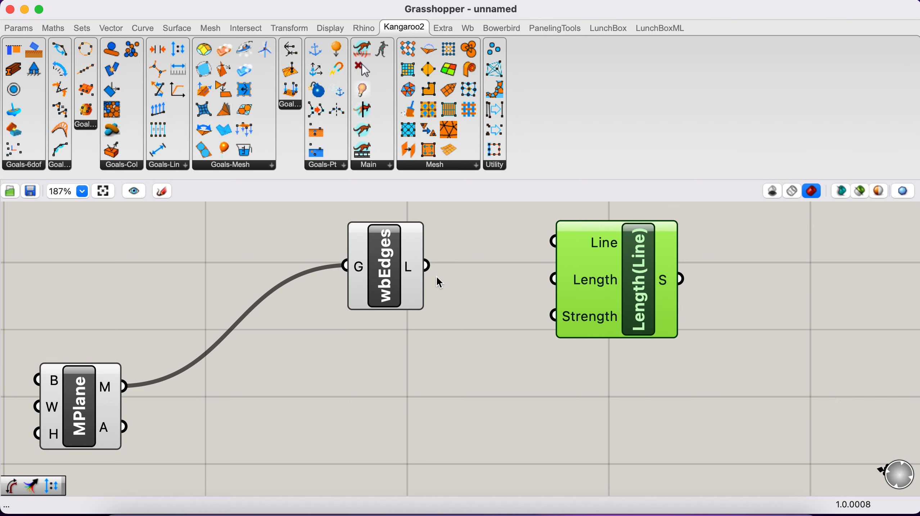
# Inspect the mesh grid in the Rhino viewport, and connect the Mesh Edges L output to the Line input of Length(Line), spacing them apart.
pyautogui.hotkey('ctrl', 'Right')
pyautogui.scroll(5, 501, 286)
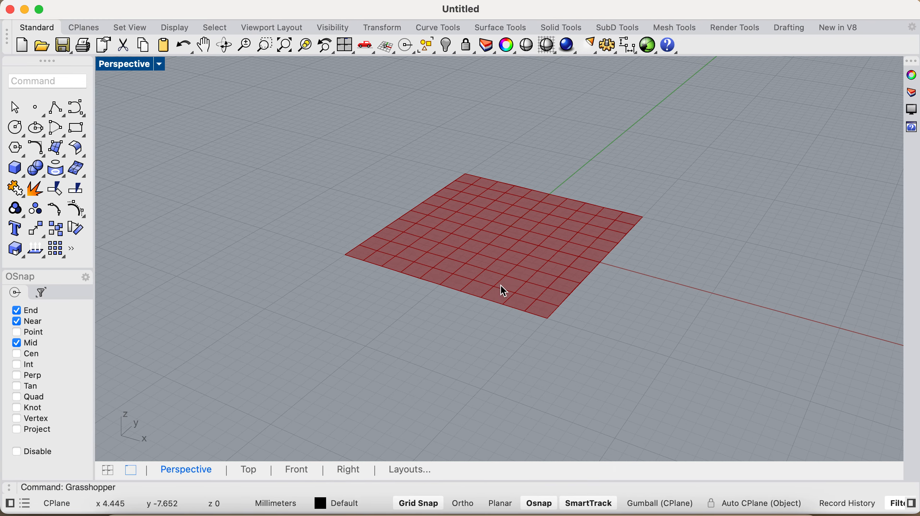
pyautogui.scroll(5, 501, 286)
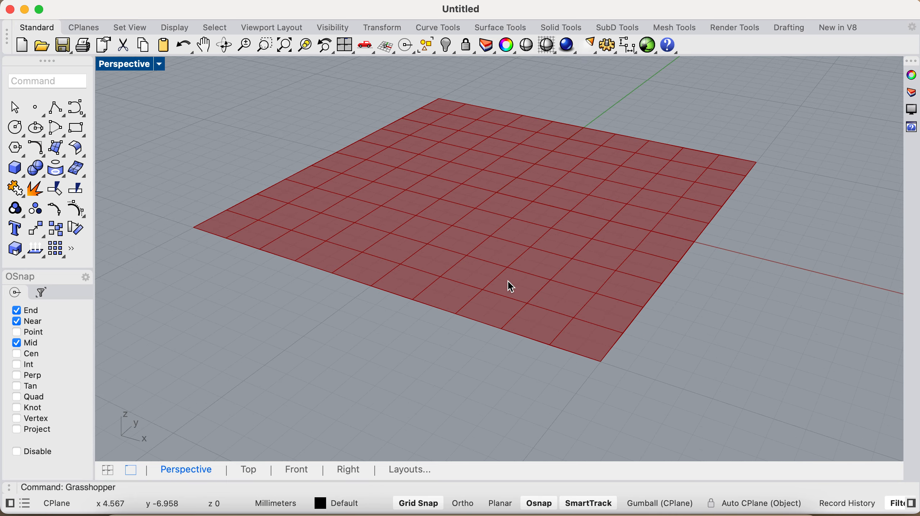
pyautogui.hotkey('ctrl', 'Left')
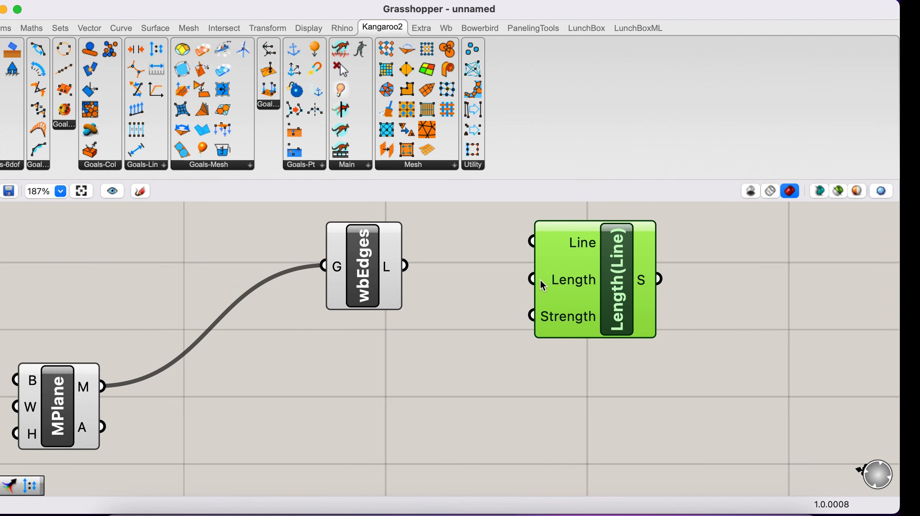
pyautogui.moveTo(427, 267); pyautogui.dragTo(554, 241)
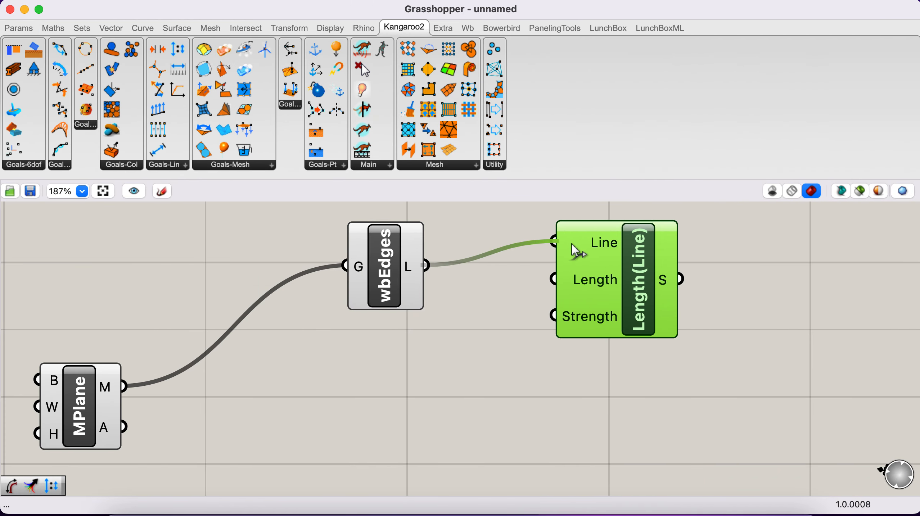
pyautogui.moveTo(611, 266); pyautogui.dragTo(696, 272)
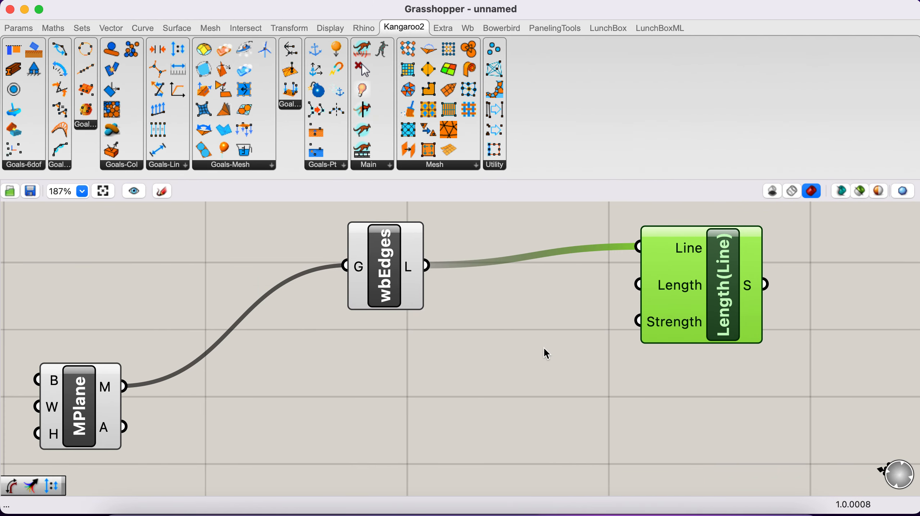
# Add a curve Length component below the Mesh Edges component and connect the Mesh Edges L output to its C input.
pyautogui.click(526, 354)
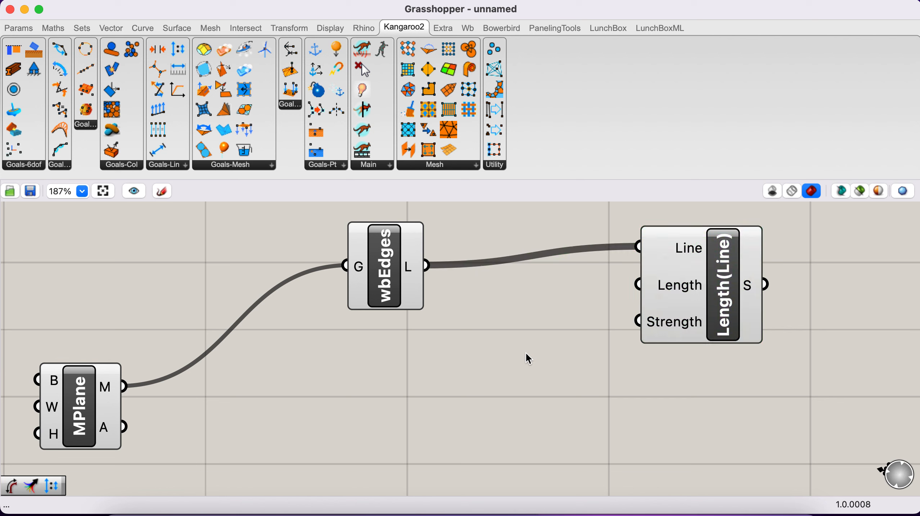
pyautogui.doubleClick(526, 353)
pyautogui.write('le')
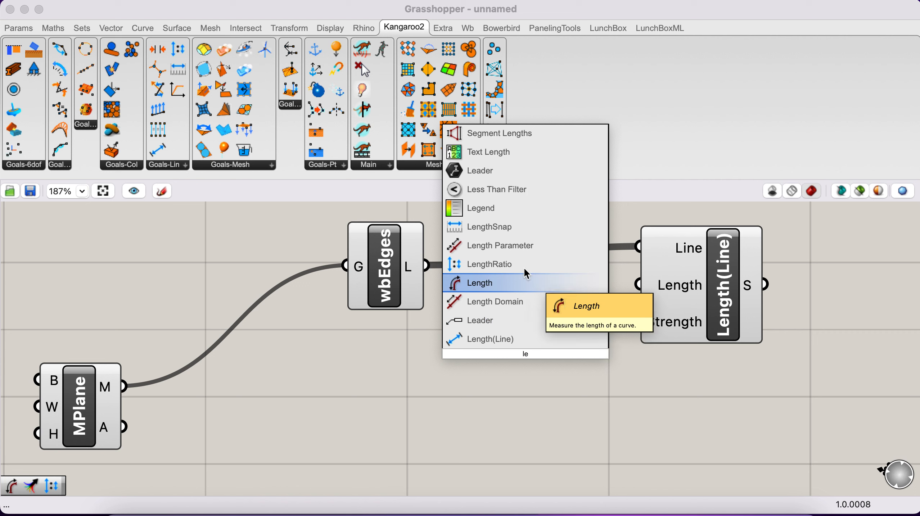
pyautogui.click(517, 286)
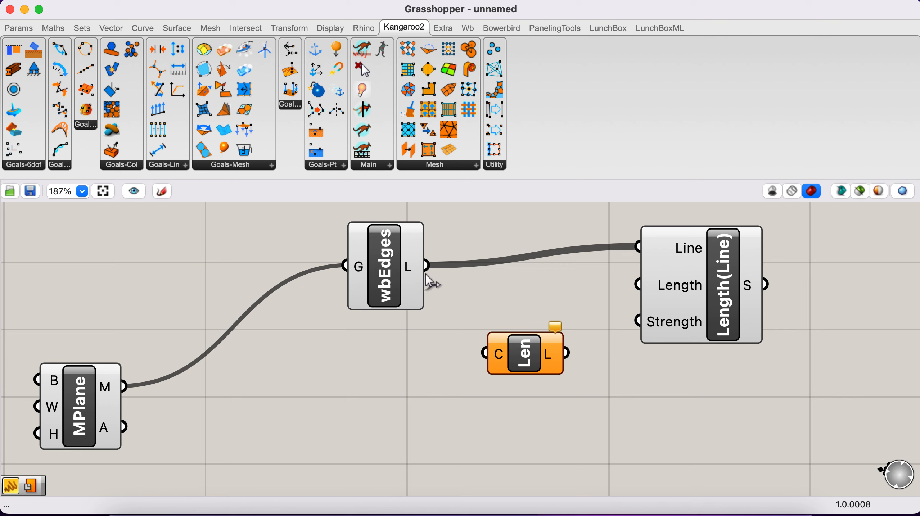
pyautogui.moveTo(427, 270); pyautogui.dragTo(378, 370)
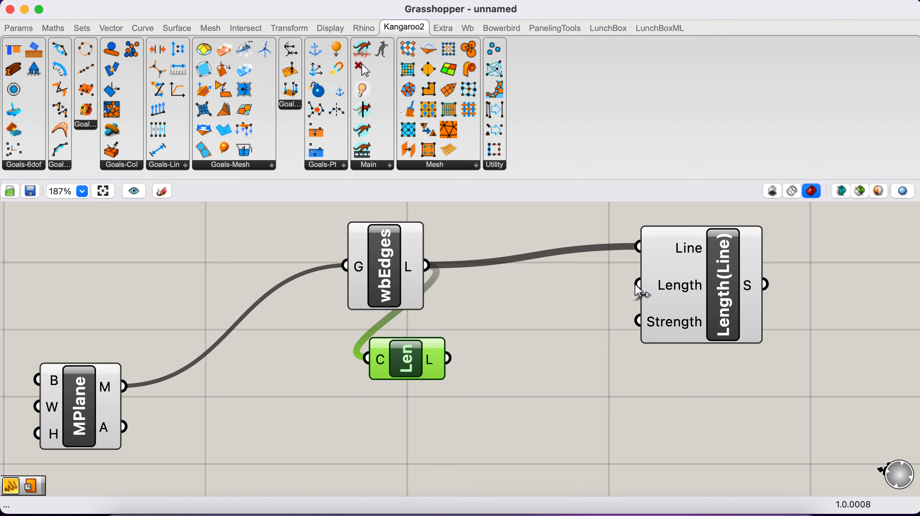
# Add a Multiplication component beyond the curve Length component and connect that component's L output to input A.
pyautogui.scroll(-3, 547, 352)
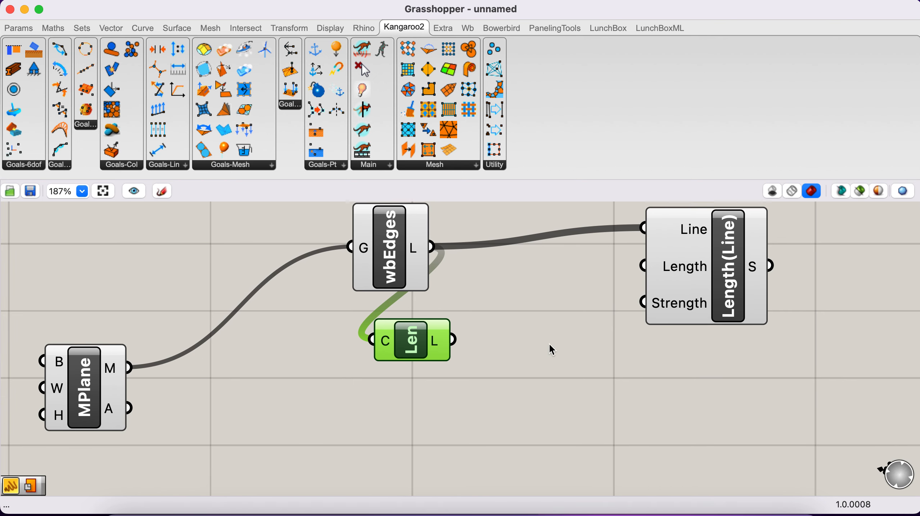
pyautogui.doubleClick(545, 366)
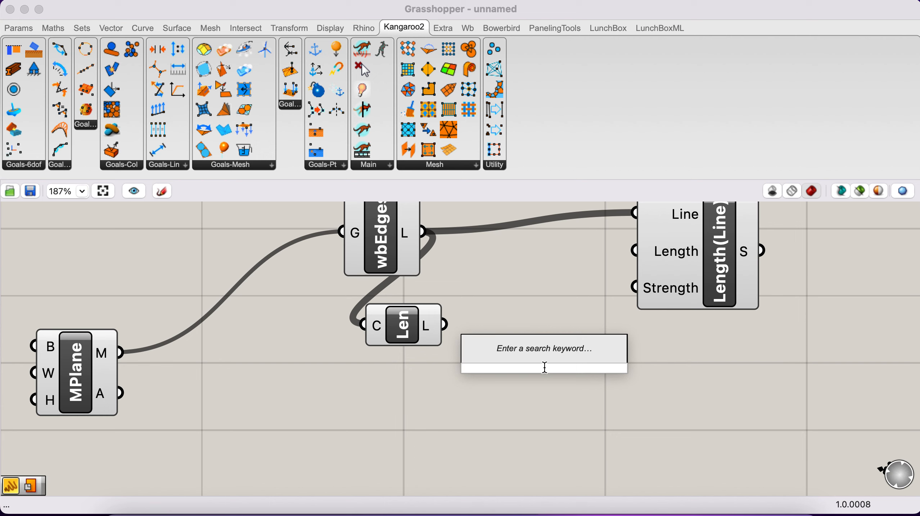
pyautogui.write('*')
pyautogui.press('Return')
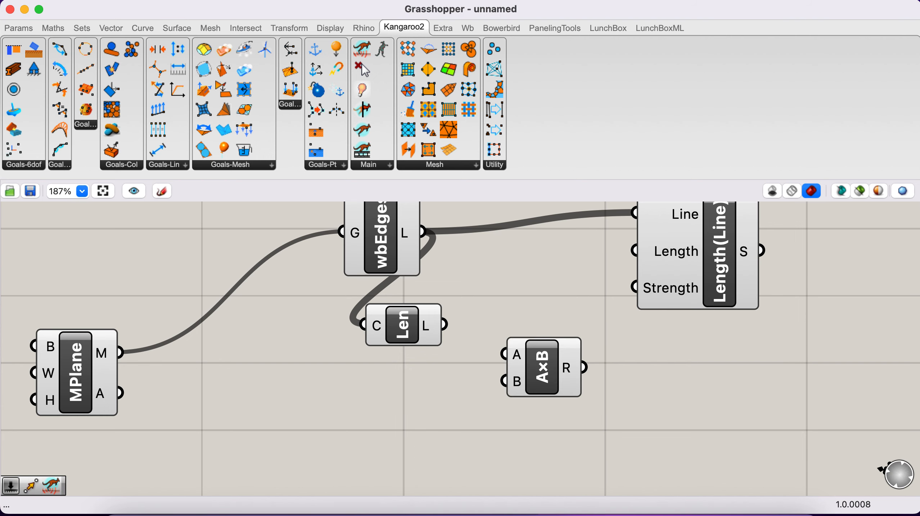
pyautogui.moveTo(446, 326); pyautogui.dragTo(518, 353)
# Feed a new number slider set to 1.0 into the Multiplication's B input, and connect its R output to Length(Line)'s Length input.
pyautogui.doubleClick(403, 401)
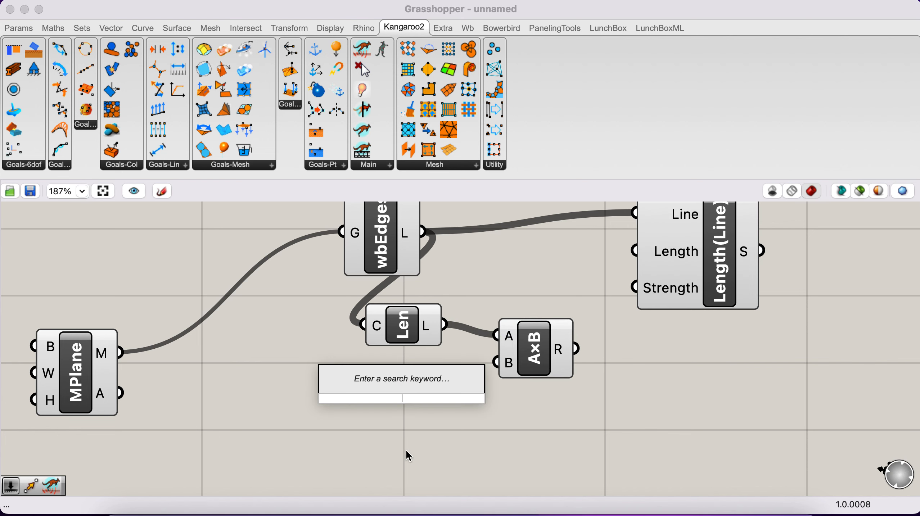
pyautogui.write('1.')
pyautogui.press('Return')
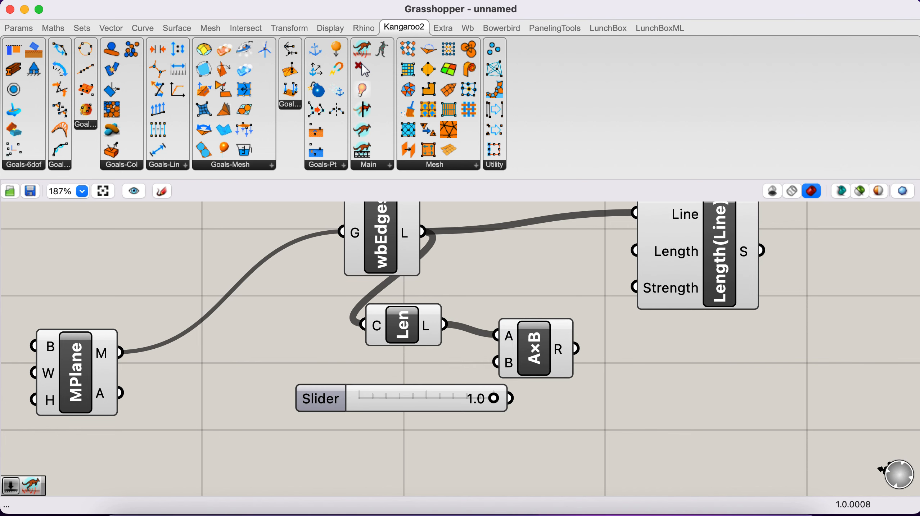
pyautogui.click(378, 403)
pyautogui.moveTo(378, 403); pyautogui.dragTo(298, 400)
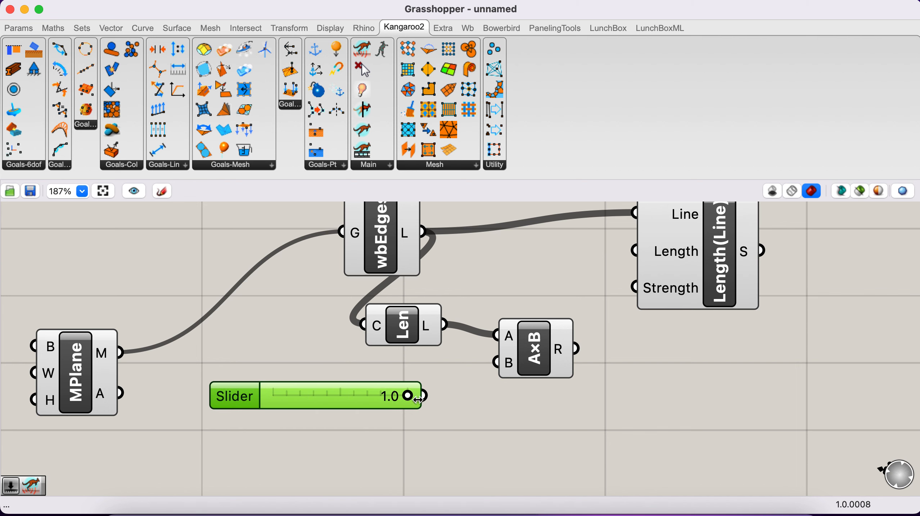
pyautogui.moveTo(424, 397); pyautogui.dragTo(497, 363)
pyautogui.moveTo(575, 348); pyautogui.dragTo(636, 251)
# Move the Mesh Edges, curve Length, slider, Multiplication and Length(Line) components together farther away from the Mesh Plane.
pyautogui.scroll(-3, 617, 356)
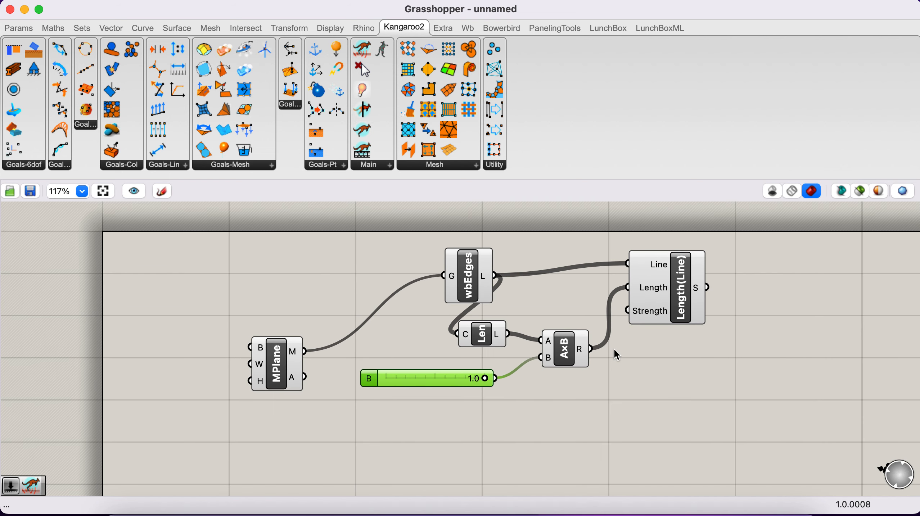
pyautogui.hscroll(2, 586, 328)
pyautogui.scroll(-1, 586, 327)
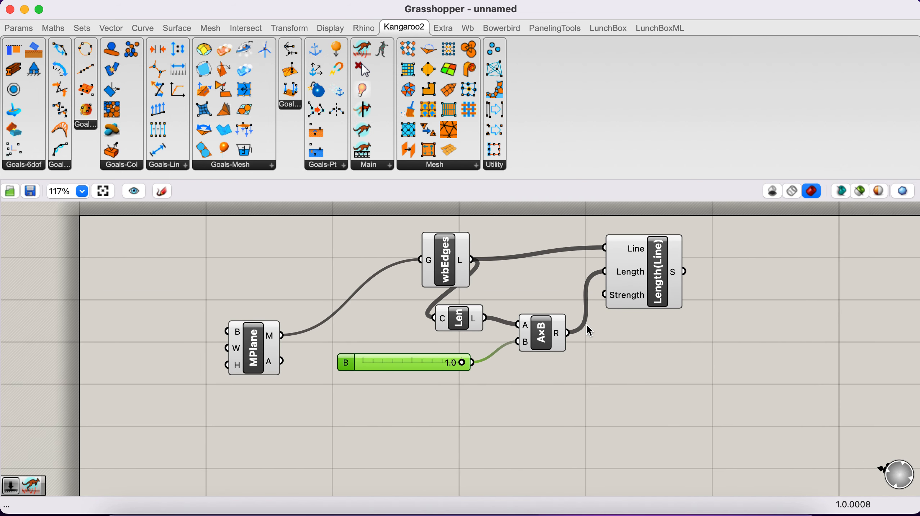
pyautogui.moveTo(742, 363); pyautogui.dragTo(379, 237)
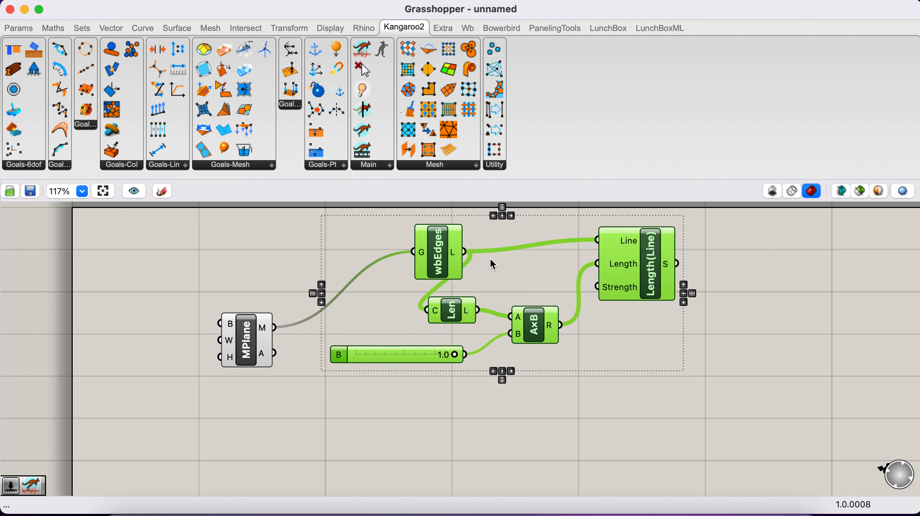
pyautogui.moveTo(441, 258); pyautogui.dragTo(550, 261)
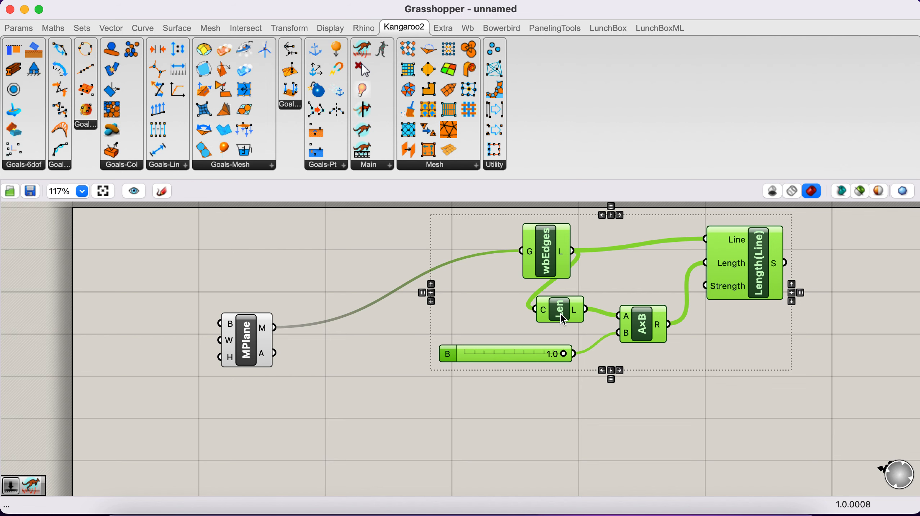
# Feed the Mesh Plane's M output into a new Deconstruct Mesh component below the slider, and check its vertices in the Rhino viewport.
pyautogui.scroll(-3, 556, 345)
pyautogui.doubleClick(505, 393)
pyautogui.write('de')
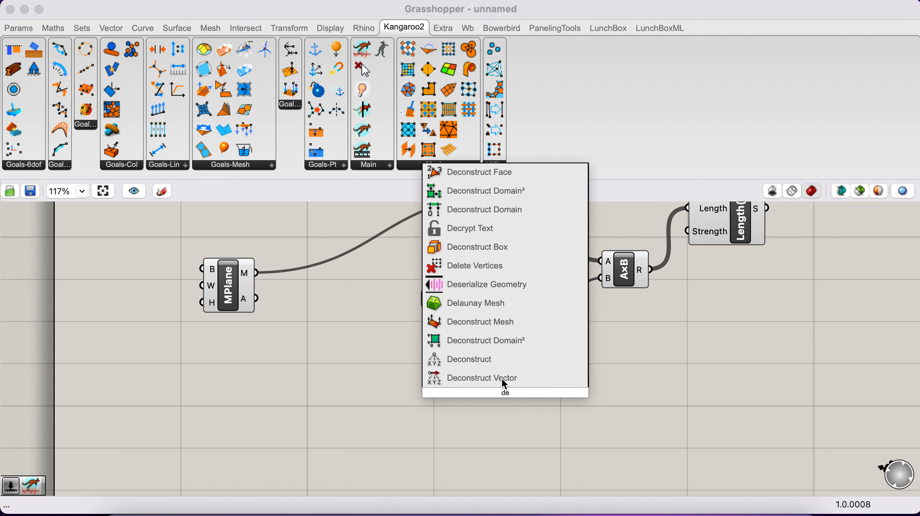
pyautogui.click(504, 323)
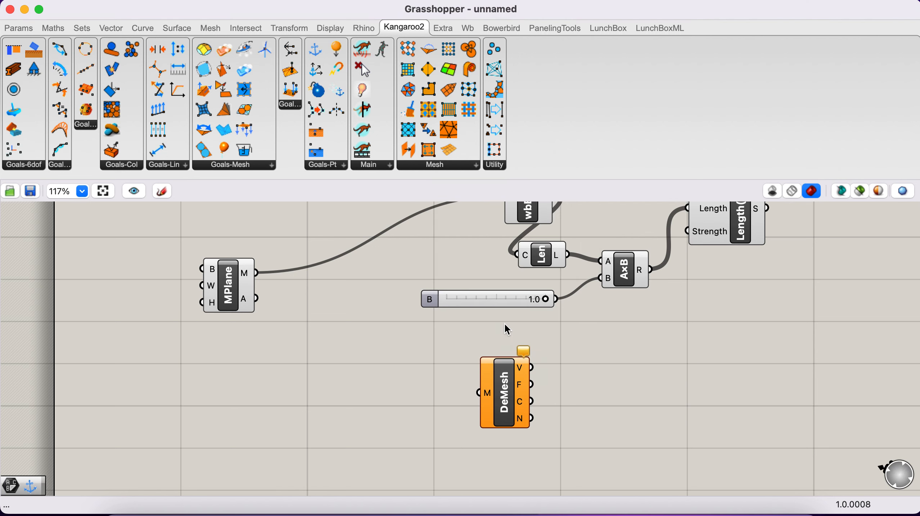
pyautogui.scroll(-2, 513, 395)
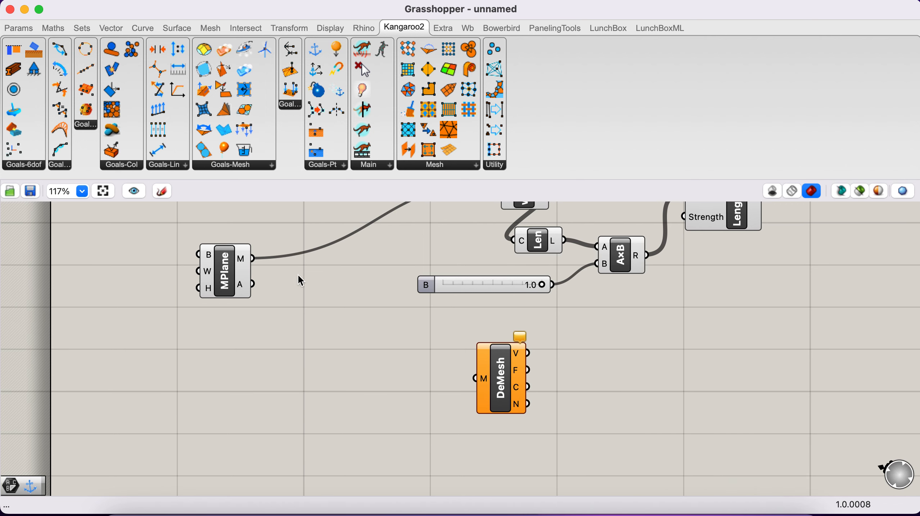
pyautogui.moveTo(254, 259); pyautogui.dragTo(484, 394)
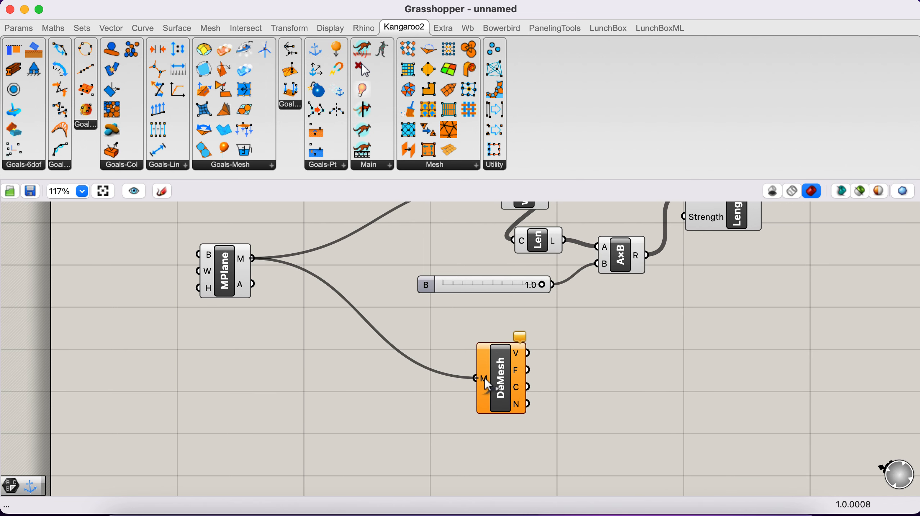
pyautogui.moveTo(518, 362)
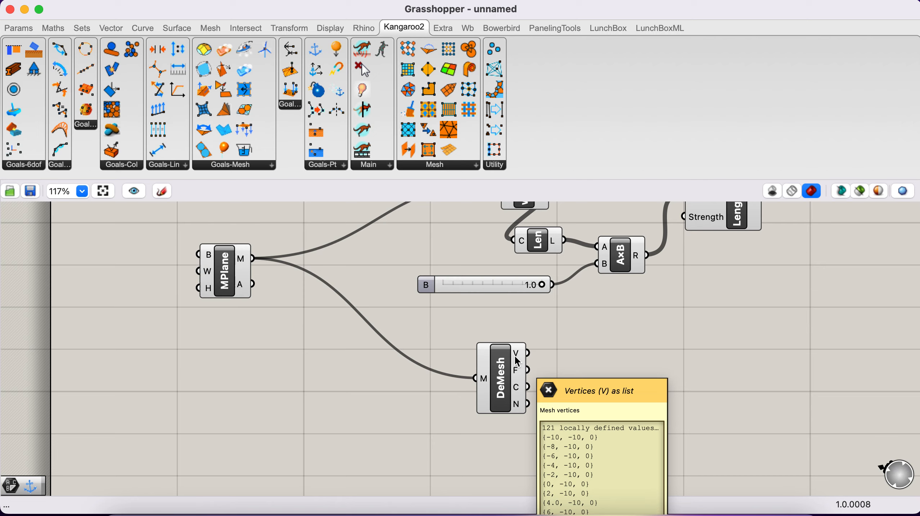
pyautogui.hotkey('ctrl', 'Right')
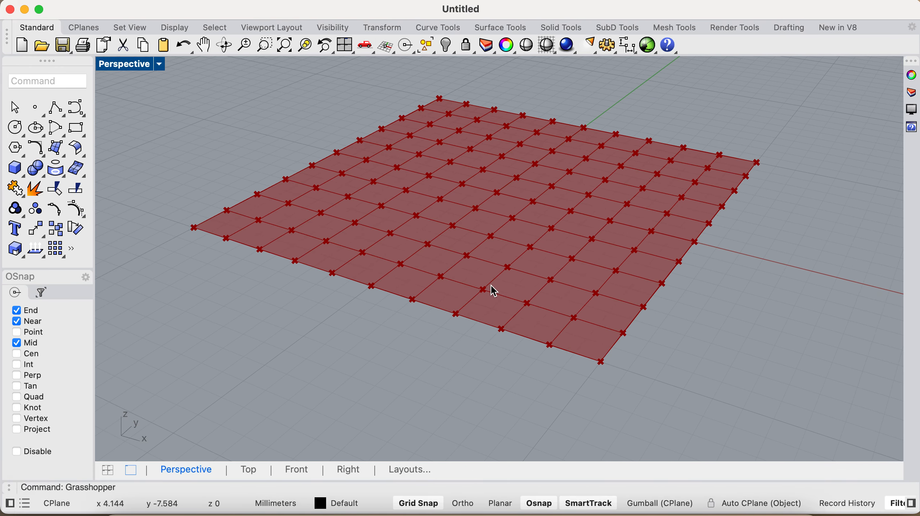
pyautogui.hotkey('ctrl', 'Left')
# Place a Kangaroo2 Load goal beyond Deconstruct Mesh and connect the V output to its P input.
pyautogui.hscroll(5, 589, 342)
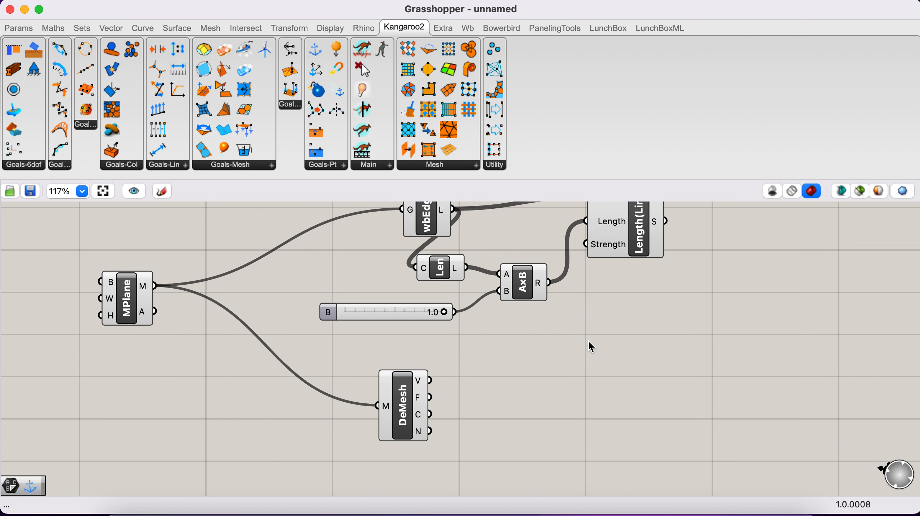
pyautogui.hscroll(3, 589, 342)
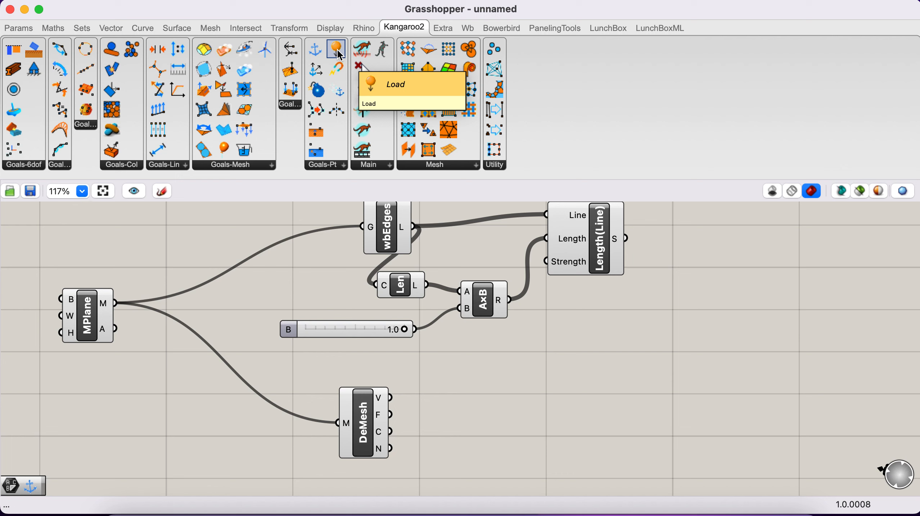
pyautogui.moveTo(340, 55); pyautogui.dragTo(587, 378)
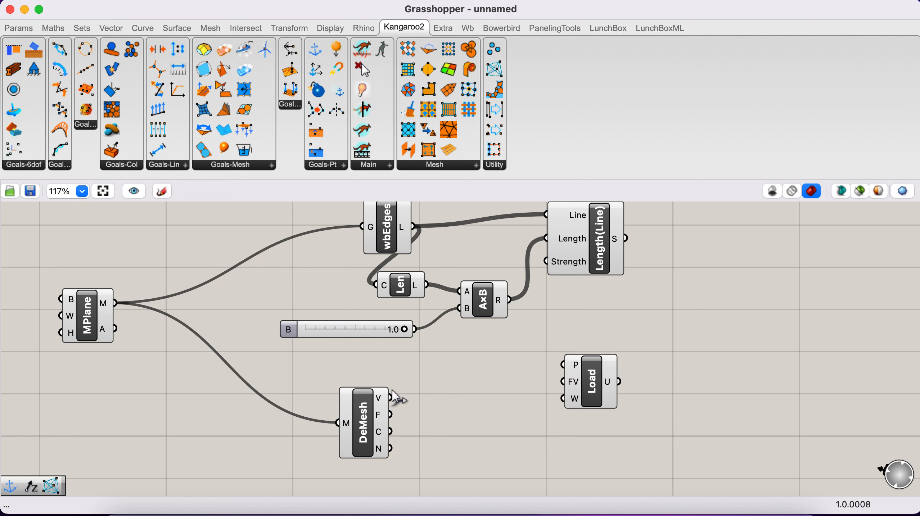
pyautogui.moveTo(393, 396); pyautogui.dragTo(636, 387)
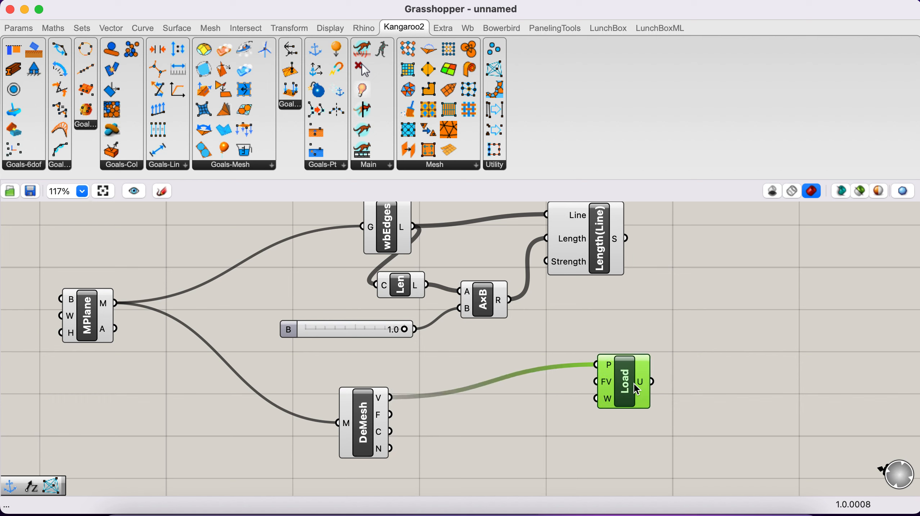
pyautogui.click(563, 421)
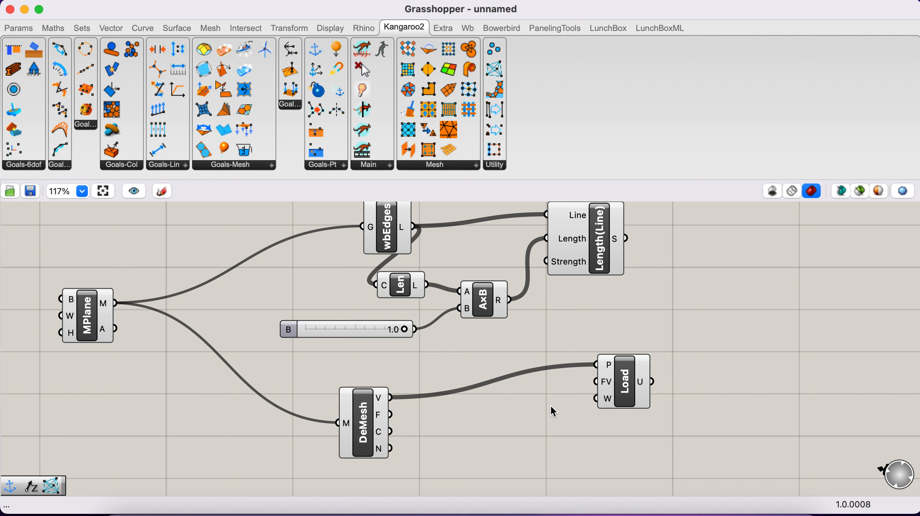
# Add a Unit Z vector between Deconstruct Mesh and Load, and connect its V output to Load's FV input.
pyautogui.doubleClick(552, 408)
pyautogui.write('z')
pyautogui.press('Return')
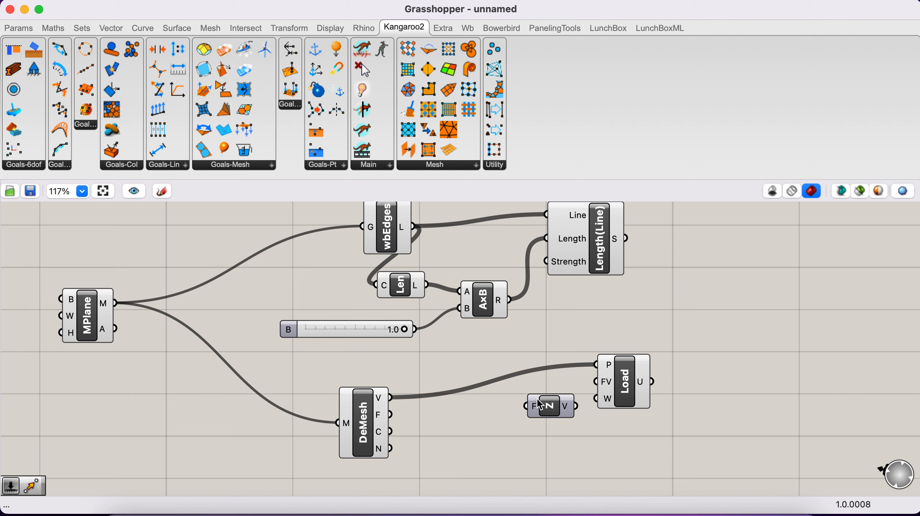
pyautogui.moveTo(543, 410); pyautogui.dragTo(508, 408)
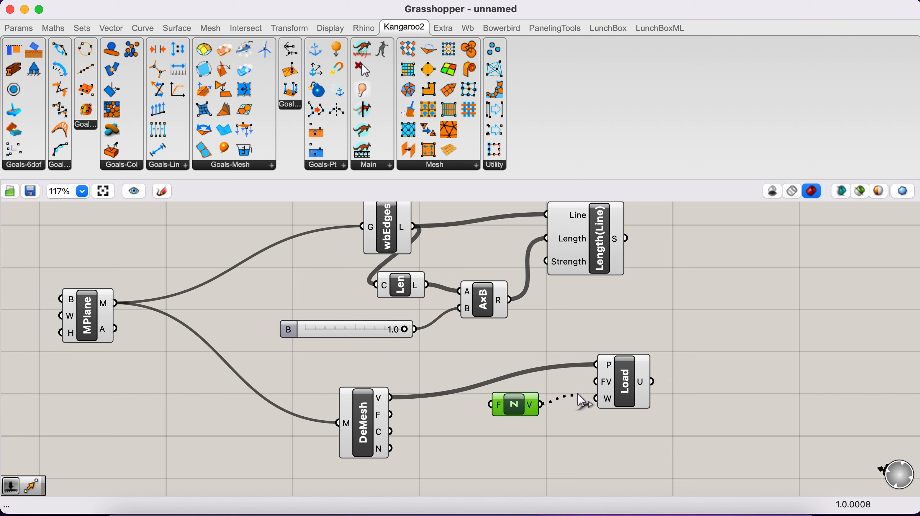
pyautogui.moveTo(578, 395); pyautogui.dragTo(594, 382)
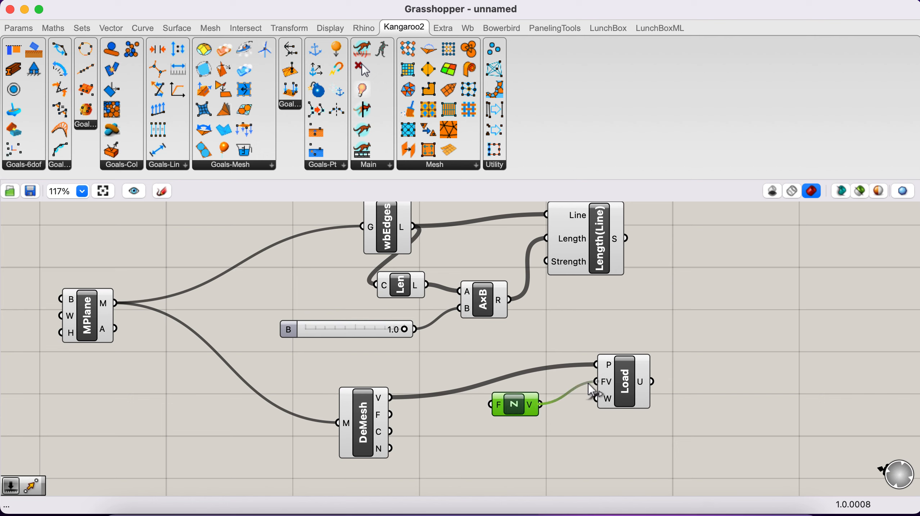
pyautogui.click(544, 442)
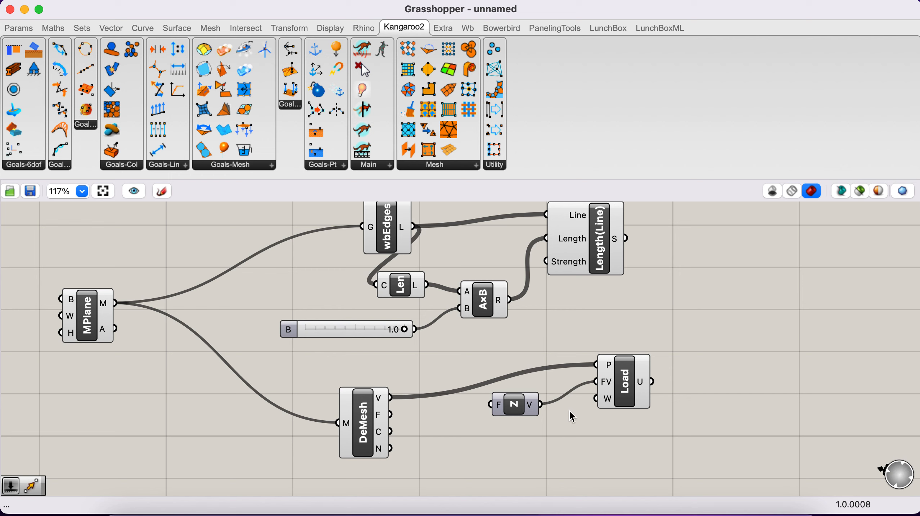
# Add a number slider set to -1 below the Unit Z component and connect it to Load's W input.
pyautogui.moveTo(531, 408)
pyautogui.moveTo(610, 400)
pyautogui.doubleClick(542, 450)
pyautogui.write('-1<')
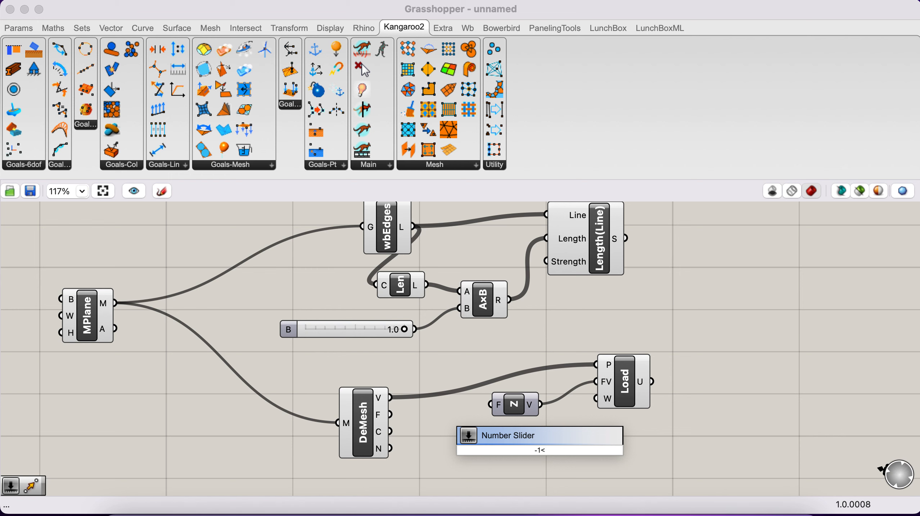
pyautogui.press('Return')
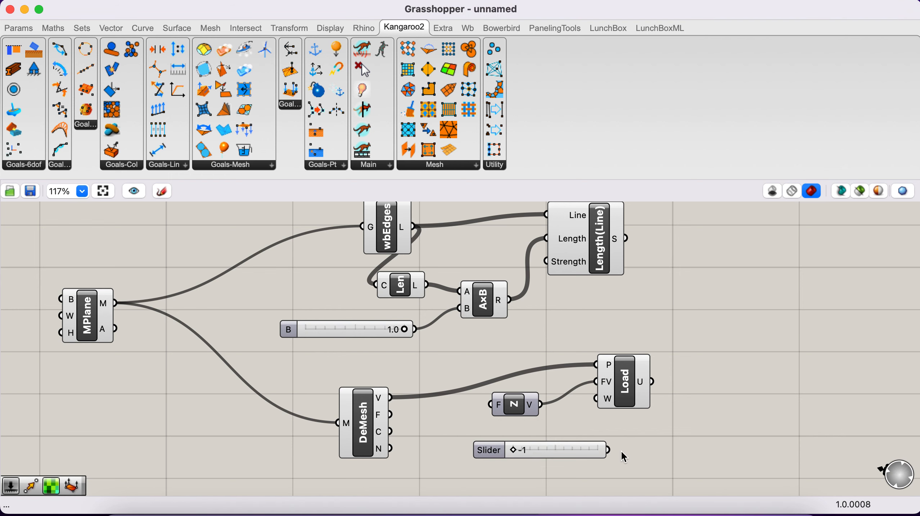
pyautogui.moveTo(610, 451); pyautogui.dragTo(610, 409)
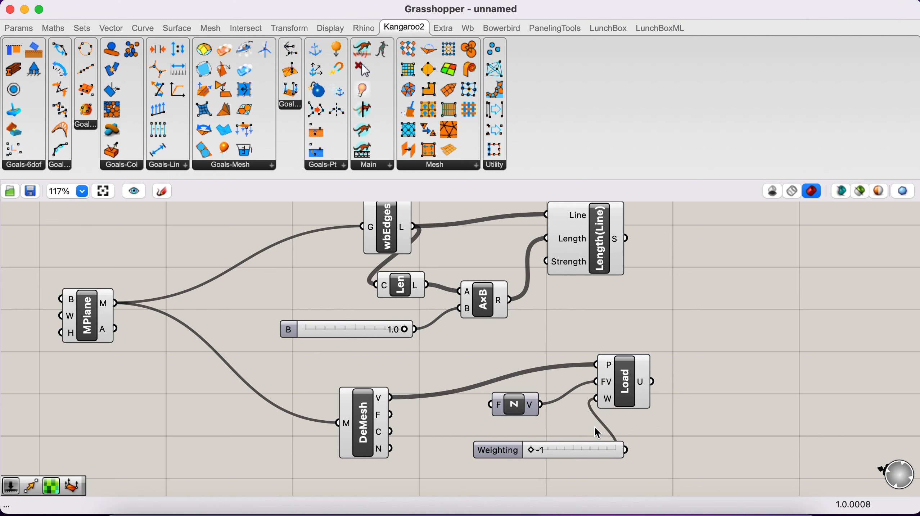
pyautogui.click(577, 451)
pyautogui.scroll(-3, 559, 451)
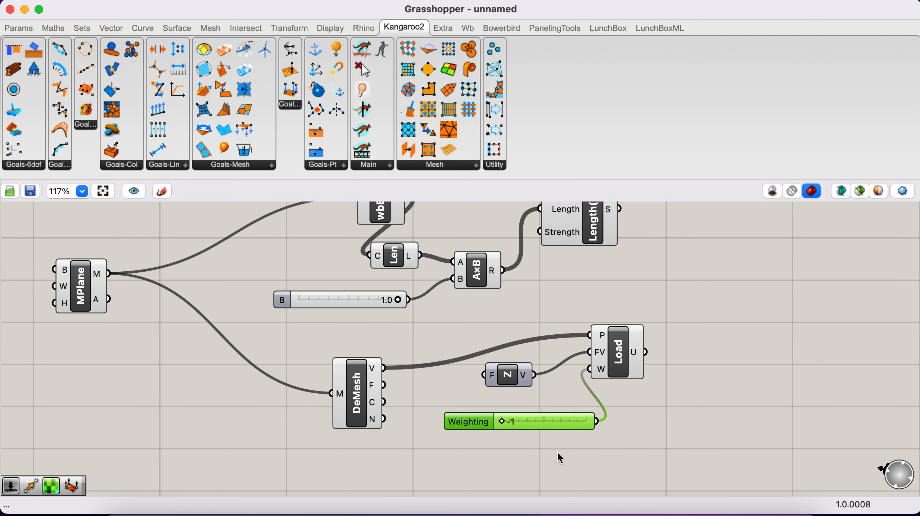
# Inspect the mesh plane in the Rhino viewport, and search for the MeshCorners component for the free canvas area below Deconstruct Mesh.
pyautogui.scroll(-2, 560, 458)
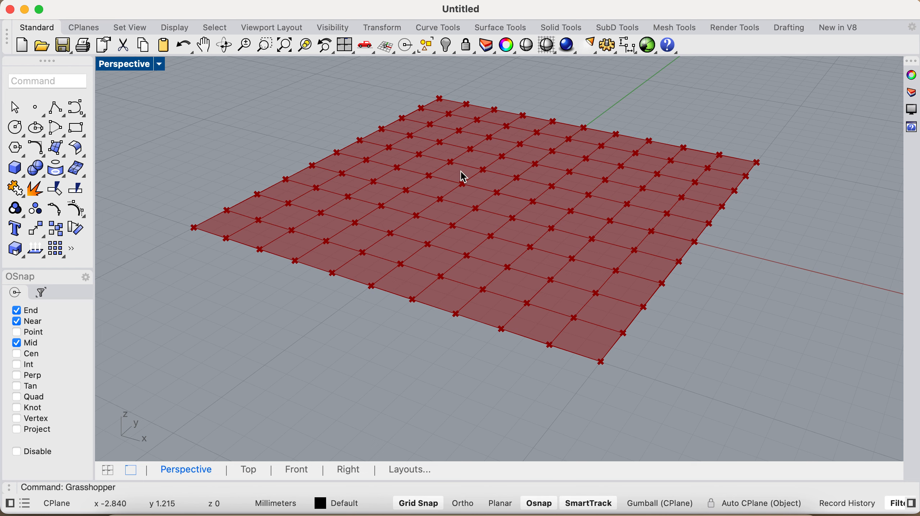
pyautogui.hotkey('ctrl', 'Left')
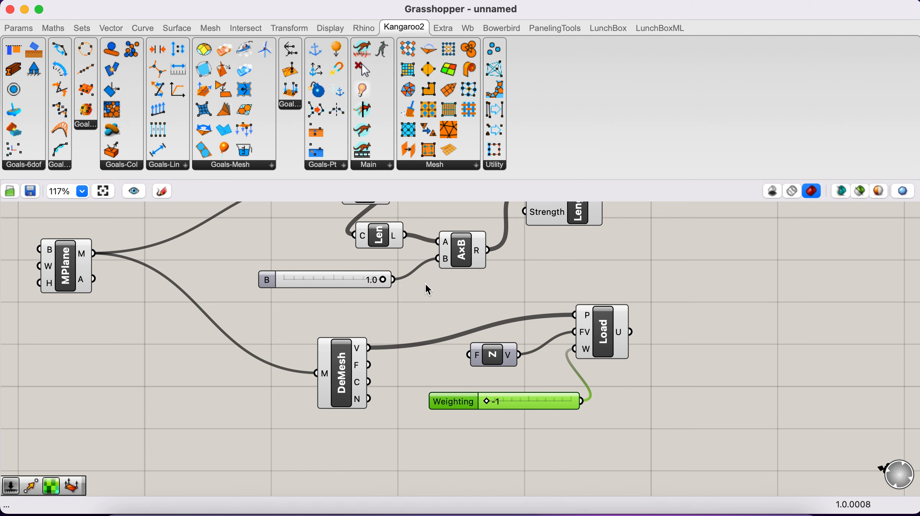
pyautogui.scroll(-5, 349, 329)
pyautogui.hscroll(-5, 349, 329)
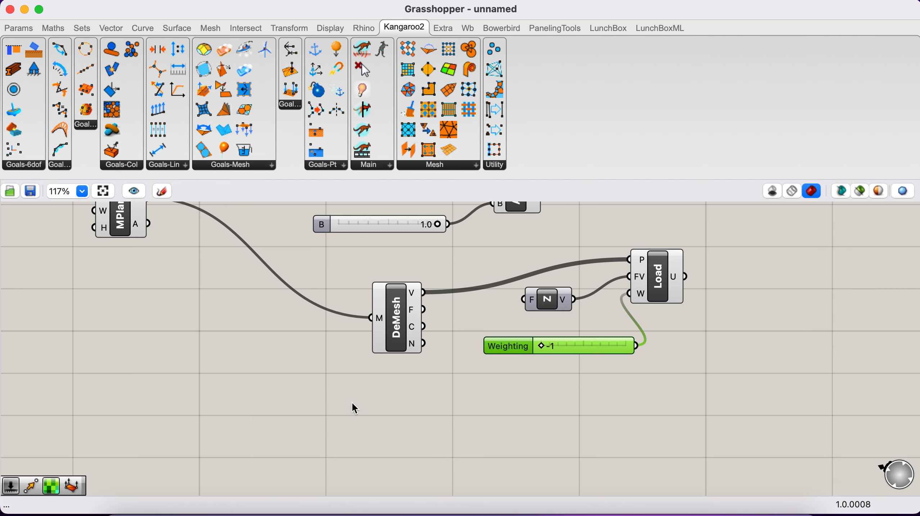
pyautogui.doubleClick(352, 403)
pyautogui.write('m')
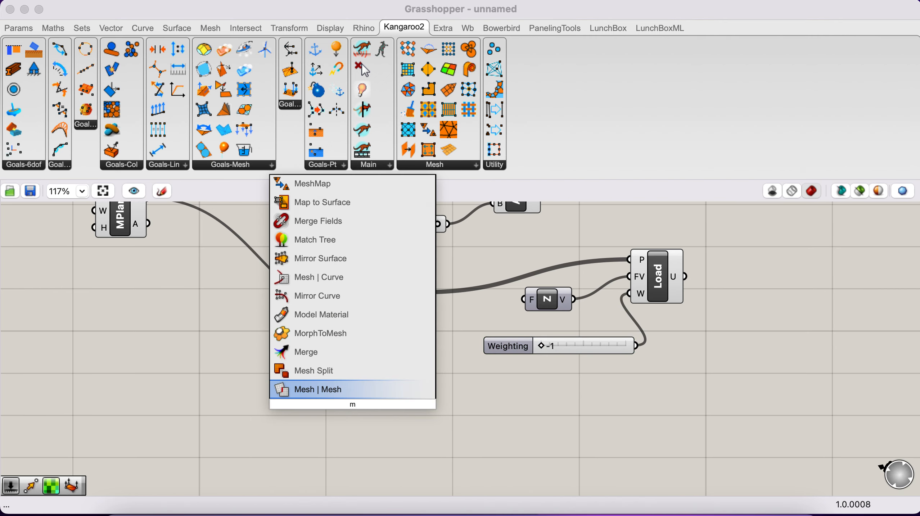
pyautogui.write('esh')
pyautogui.press('BackSpace')
pyautogui.press('BackSpace')
pyautogui.press('BackSpace')
pyautogui.write('c')
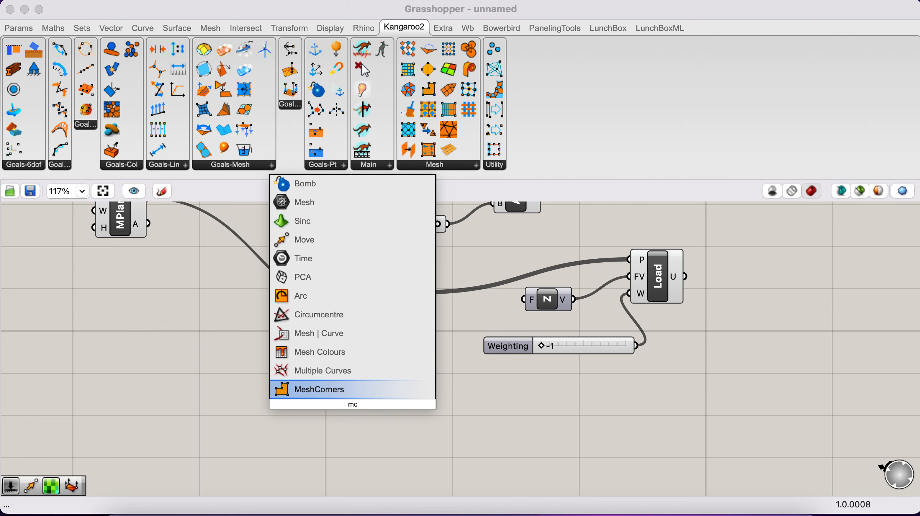